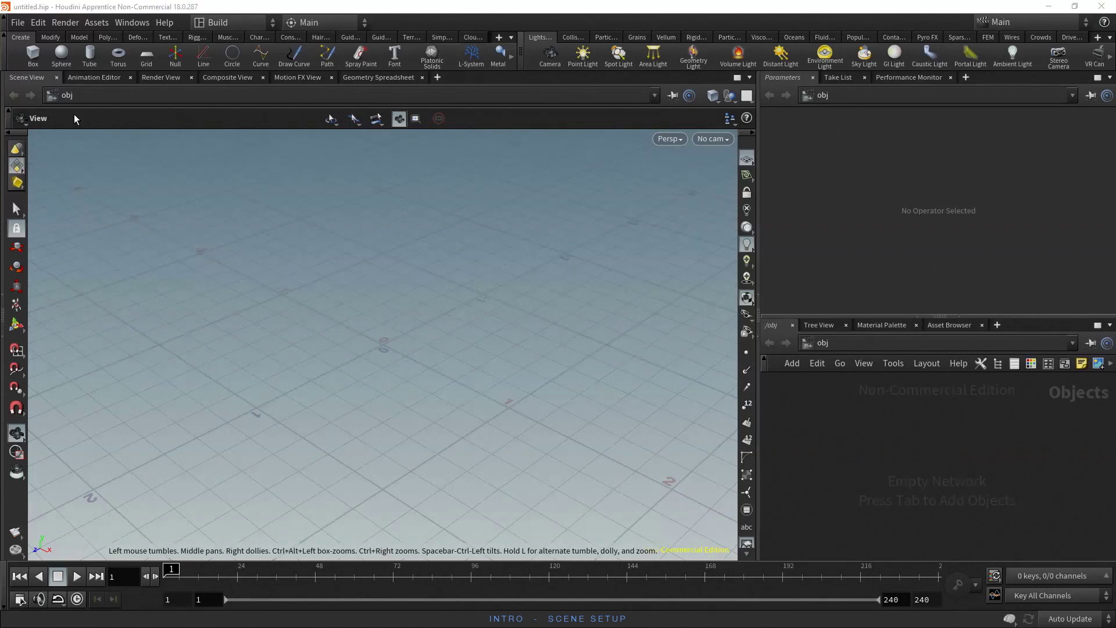
# Step: Add a box and a sphere, moving the sphere along X to 1.57365 beside the box
pyautogui.click(41, 60)
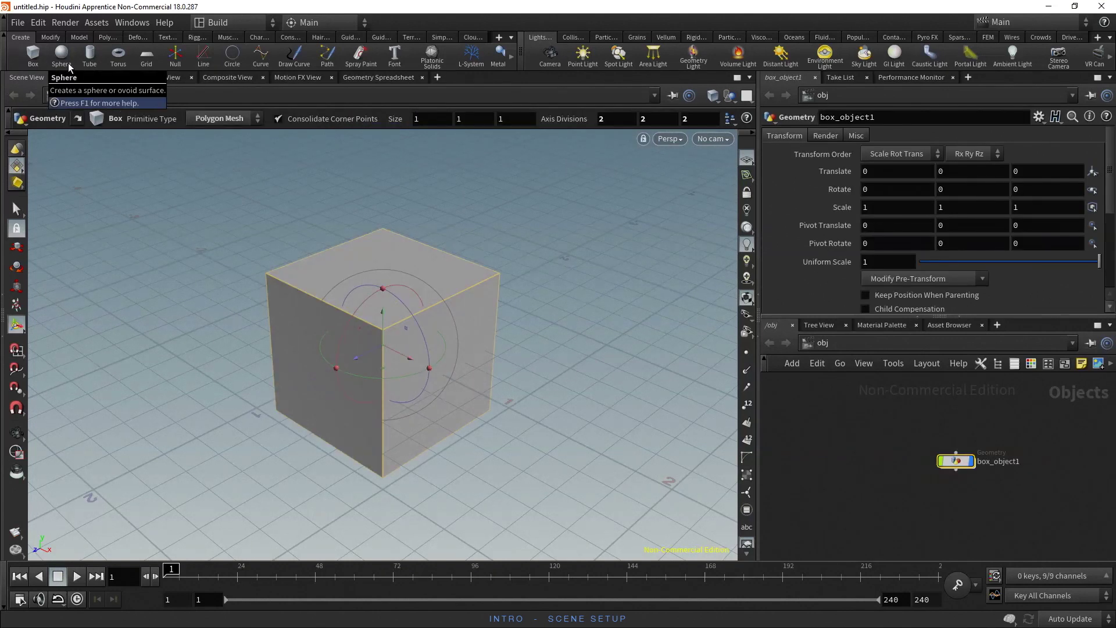
pyautogui.click(68, 63)
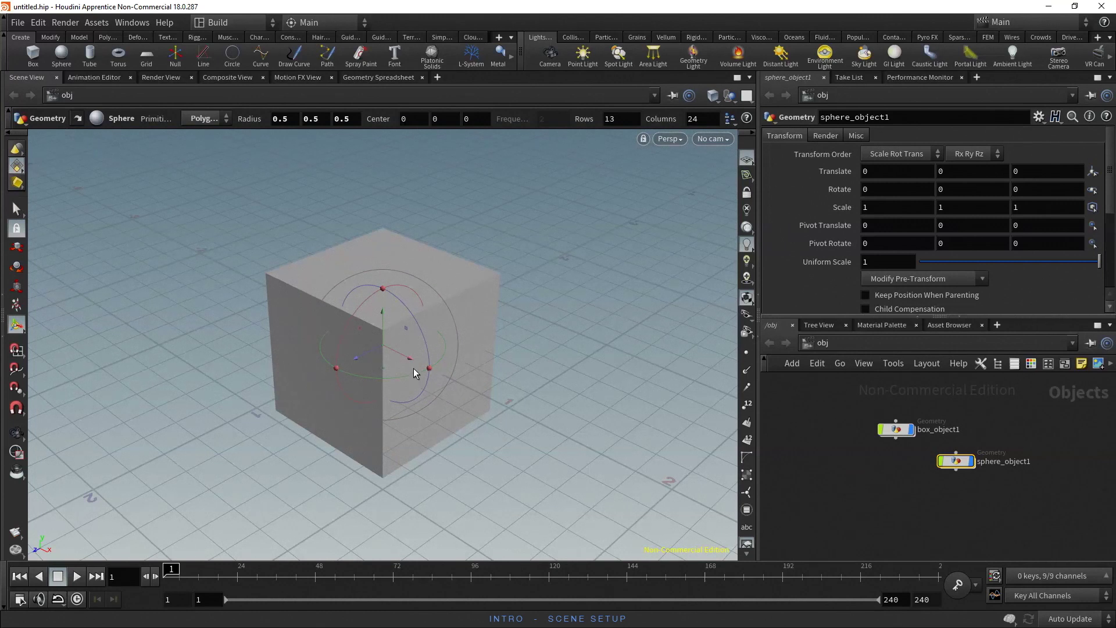
pyautogui.moveTo(412, 364); pyautogui.dragTo(652, 445)
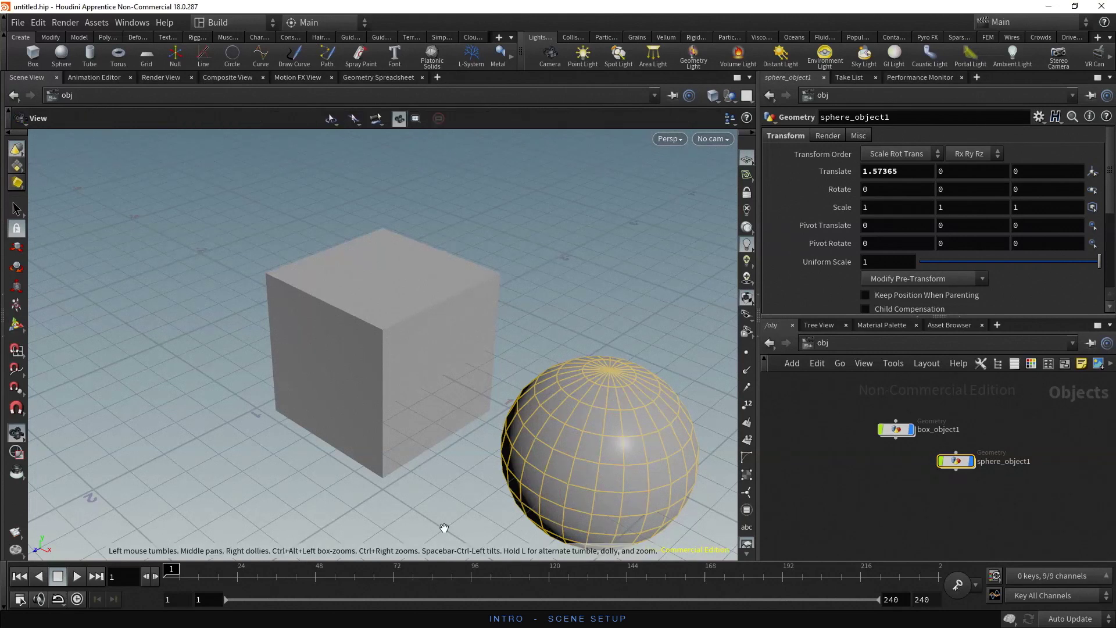
# Step: Frame both objects, then orbit, zoom and pan the view to recentre them
pyautogui.hotkey('space', 'h')
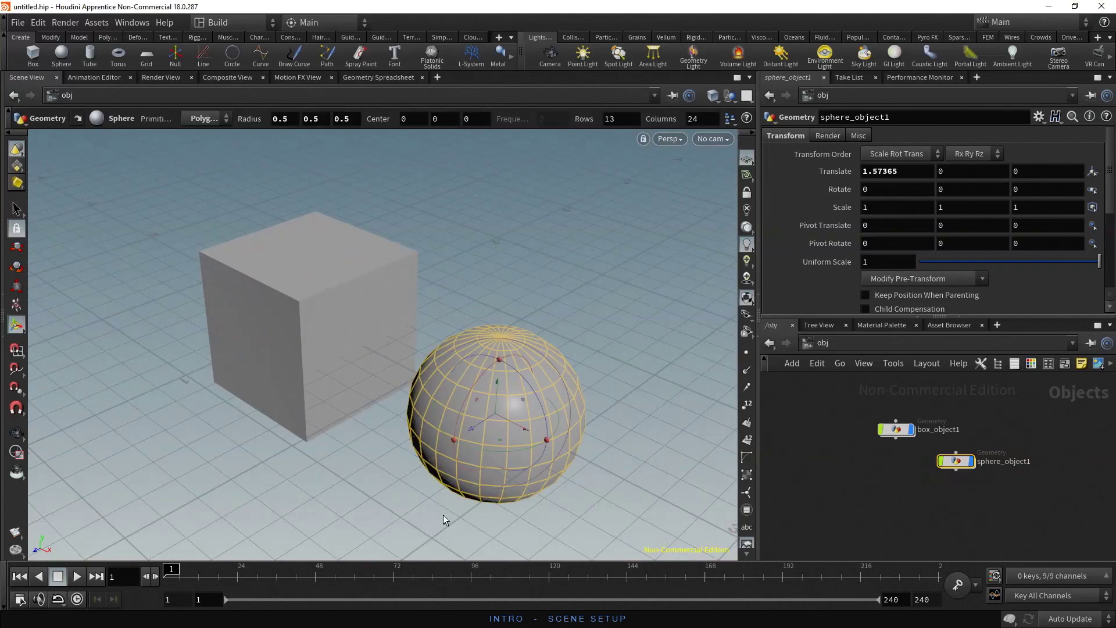
pyautogui.press('Escape')
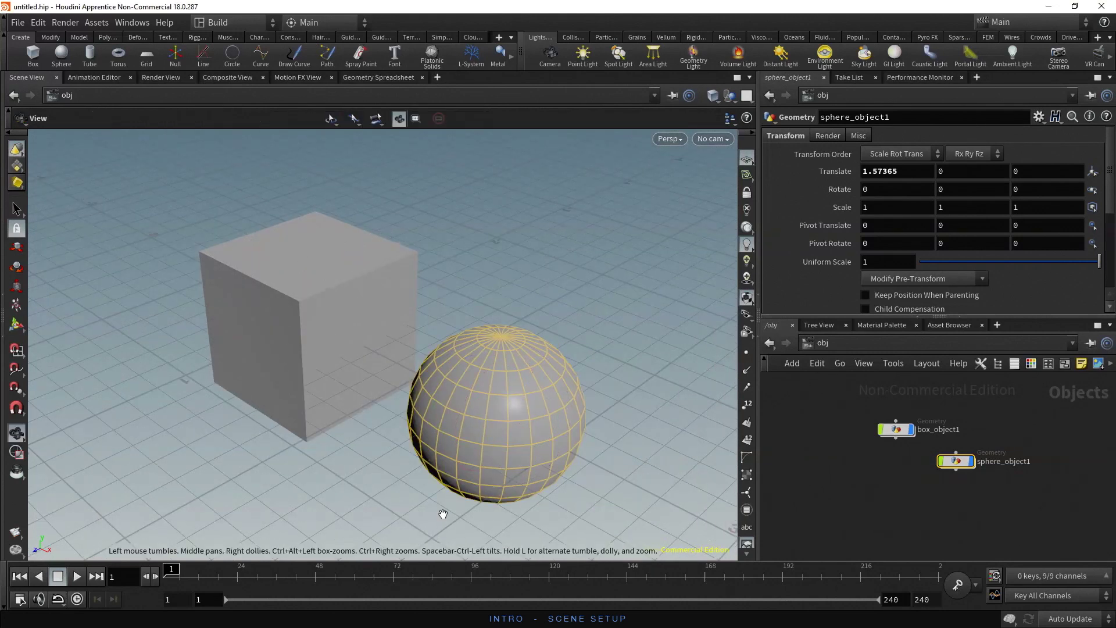
pyautogui.moveTo(443, 514); pyautogui.dragTo(474, 509)
pyautogui.scroll(5, 474, 509)
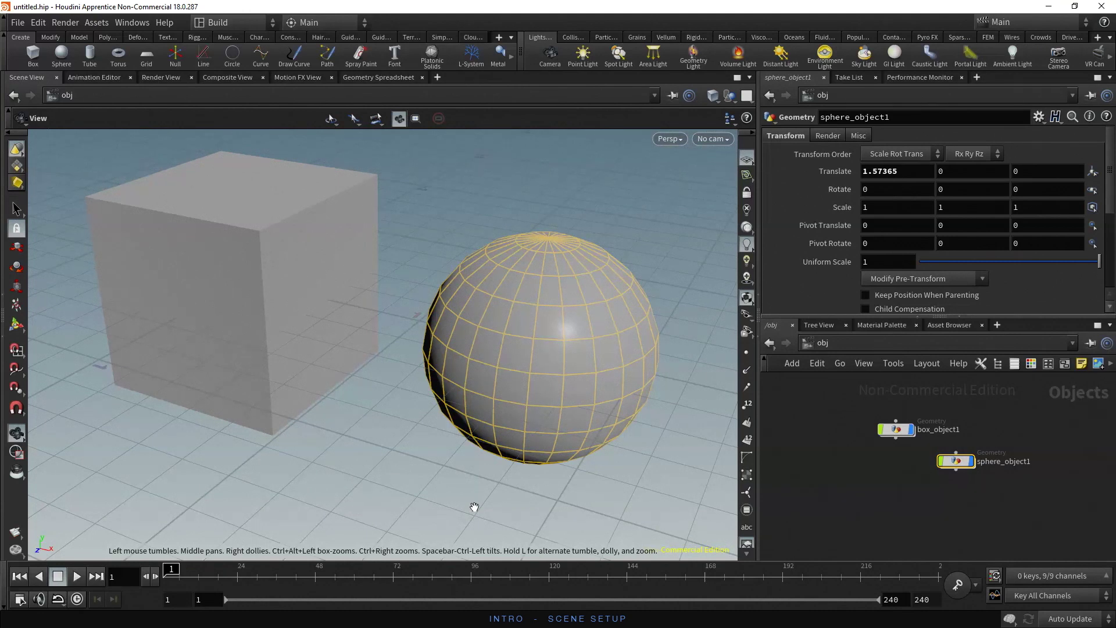
pyautogui.moveTo(475, 506); pyautogui.dragTo(481, 550, button='middle')
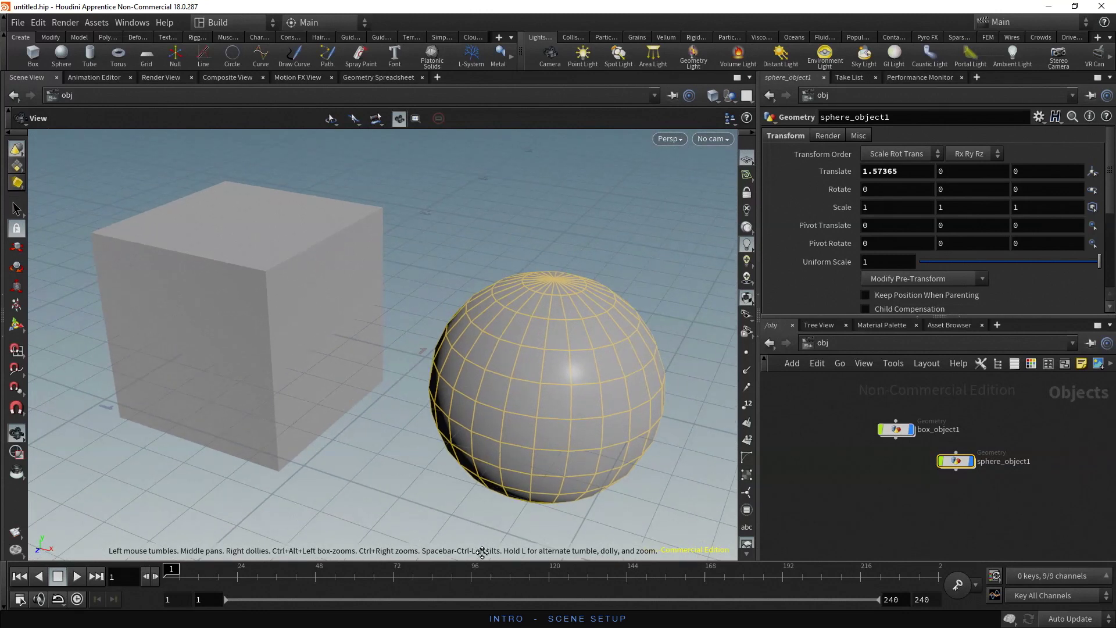
pyautogui.press('Return')
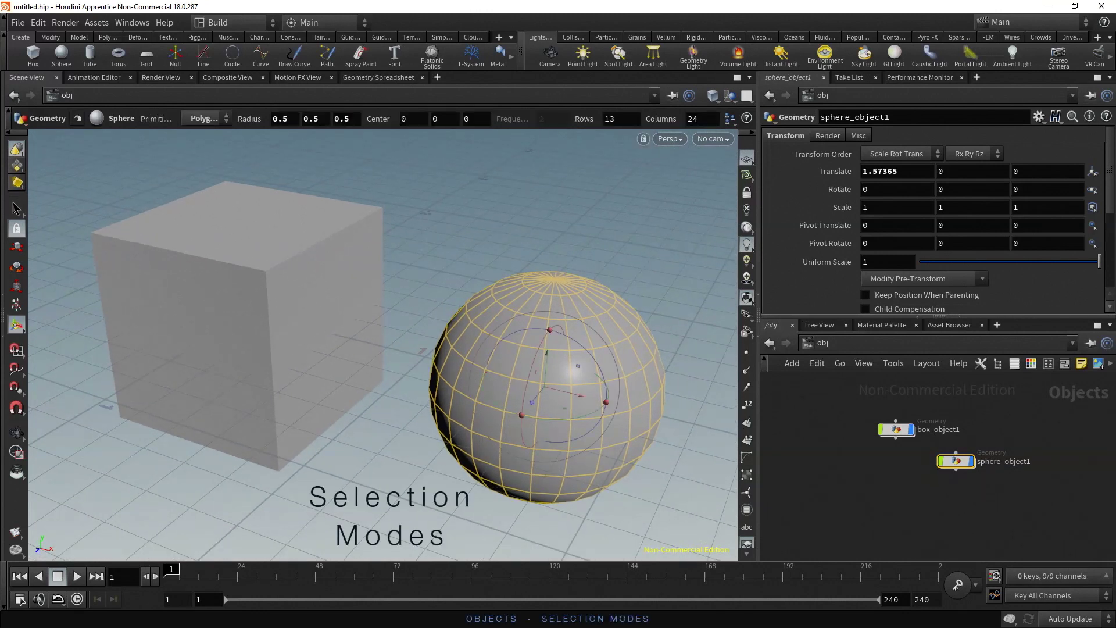
# Step: Undo the last handle change, select the box then the sphere, and nudge the sphere to X 1.58371
pyautogui.hotkey('ctrl', 'z')
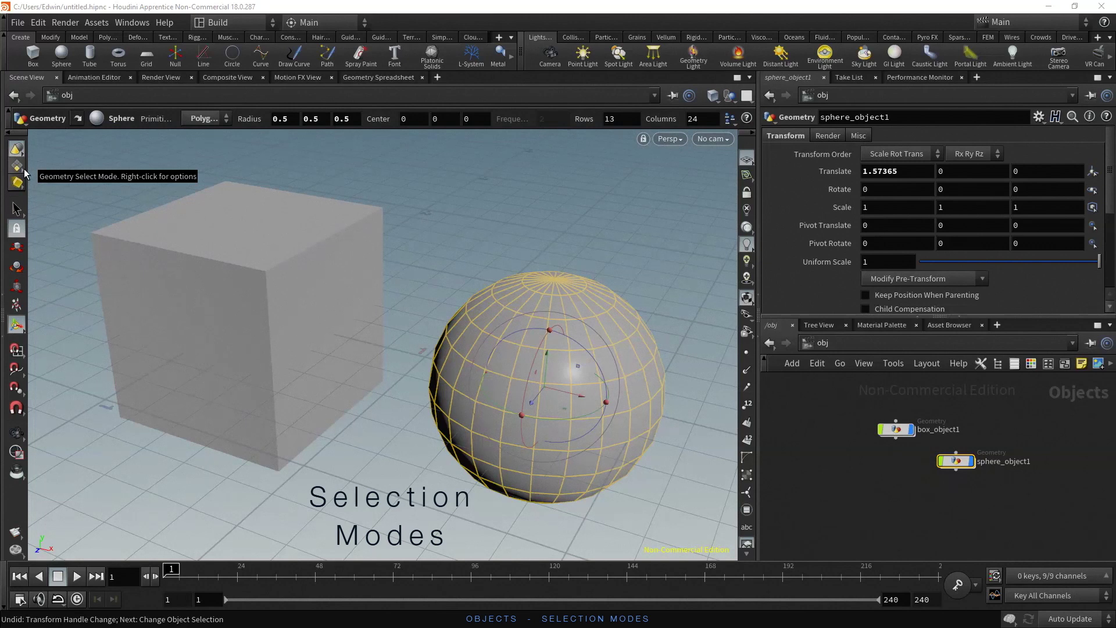
pyautogui.click(22, 208)
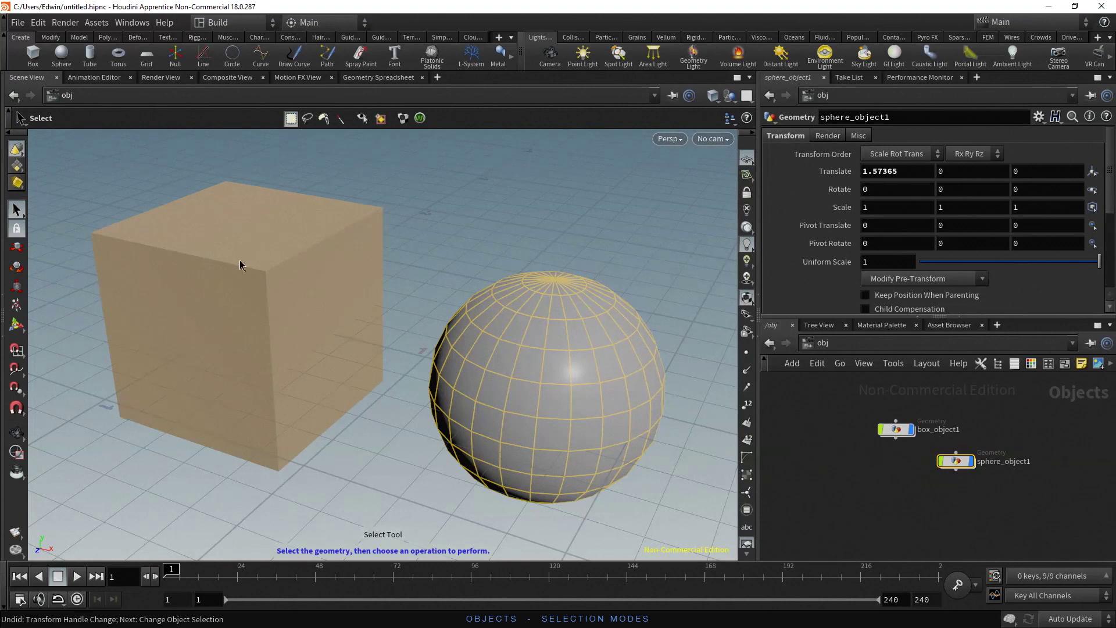
pyautogui.click(266, 276)
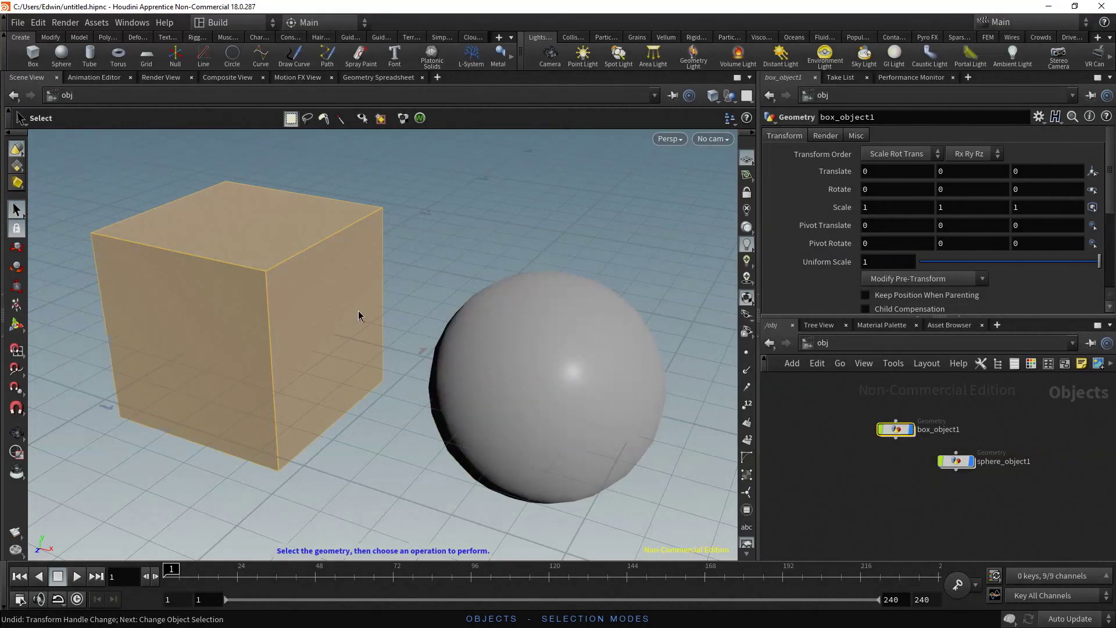
pyautogui.click(611, 409)
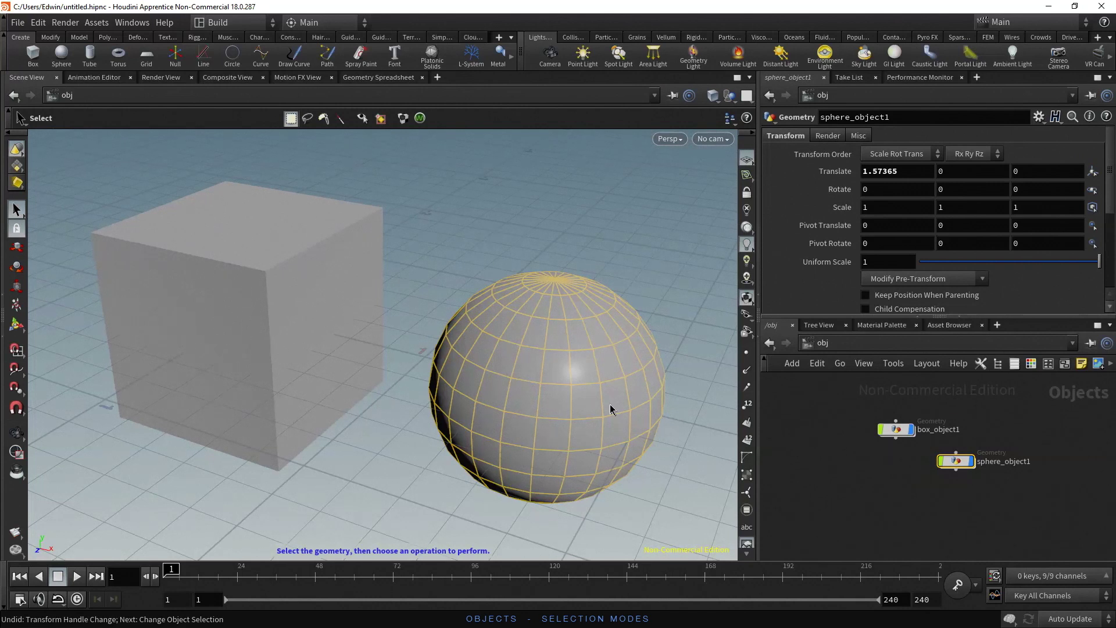
pyautogui.click(22, 330)
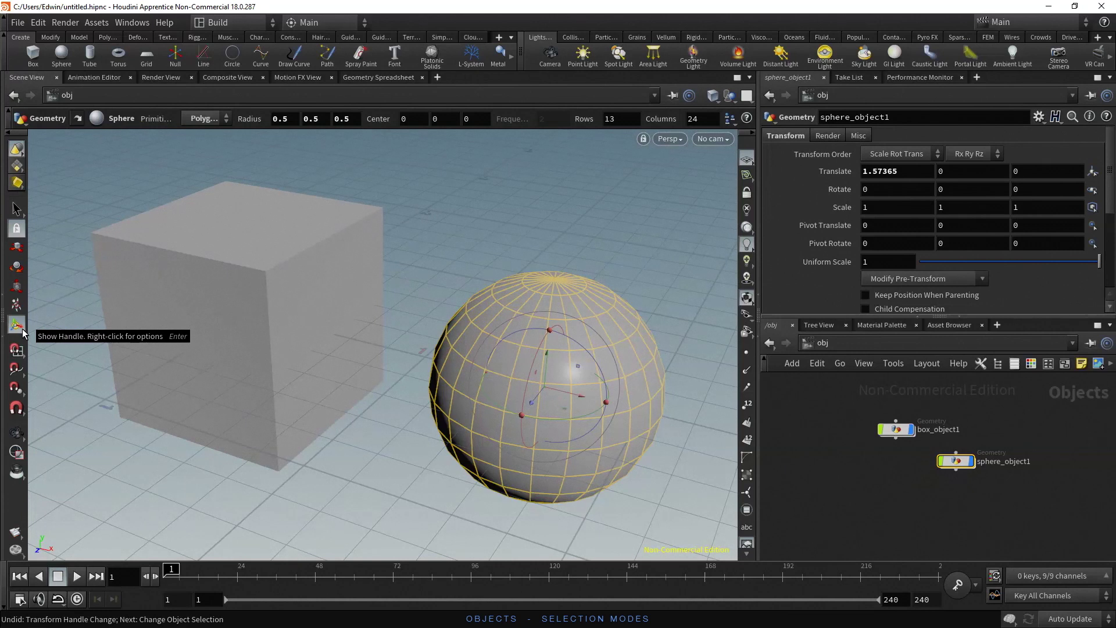
pyautogui.moveTo(584, 400)
pyautogui.mouseDown()
pyautogui.moveTo(623, 406)
pyautogui.moveTo(556, 391)
pyautogui.moveTo(608, 405)
pyautogui.moveTo(585, 397)
pyautogui.mouseUp()
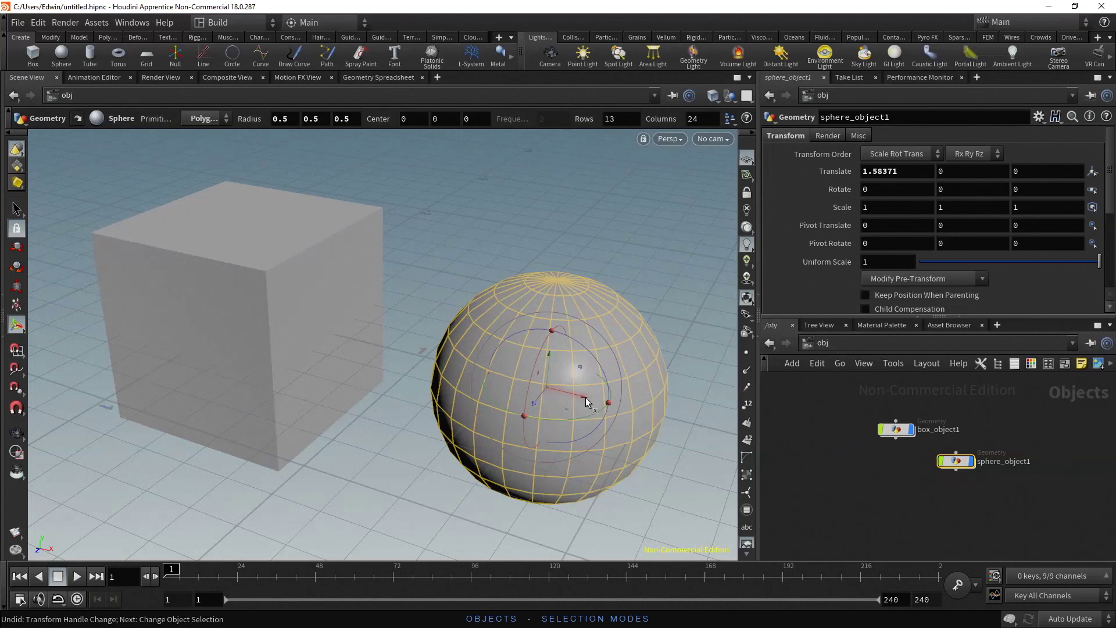
# Step: Select the box and try the rotate handle on it, then return to selecting
pyautogui.press('s')
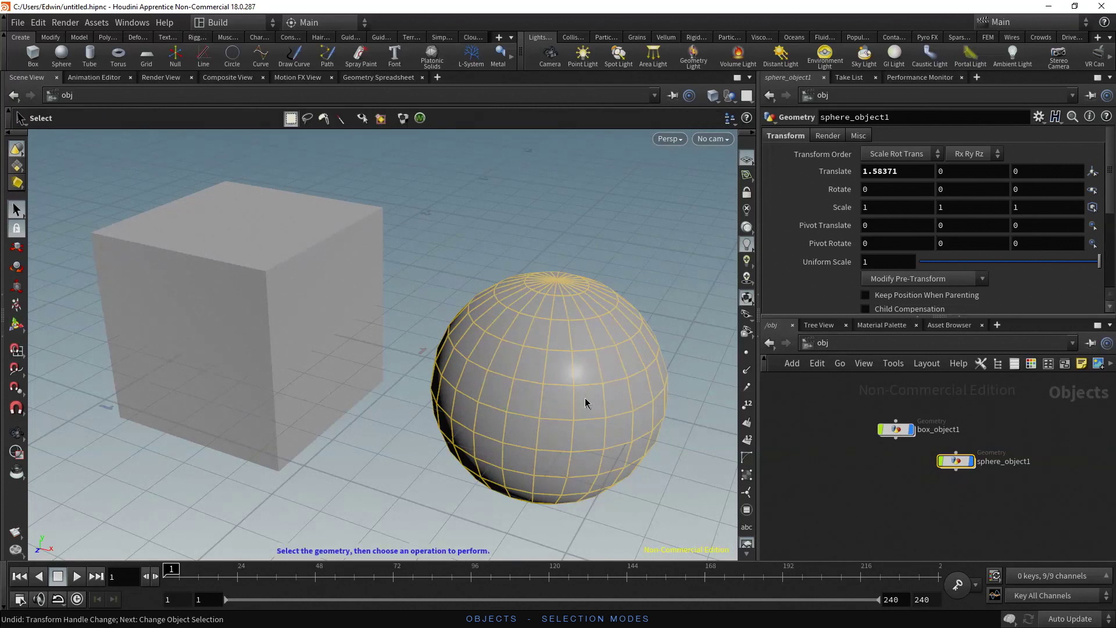
pyautogui.click(266, 274)
pyautogui.press('r')
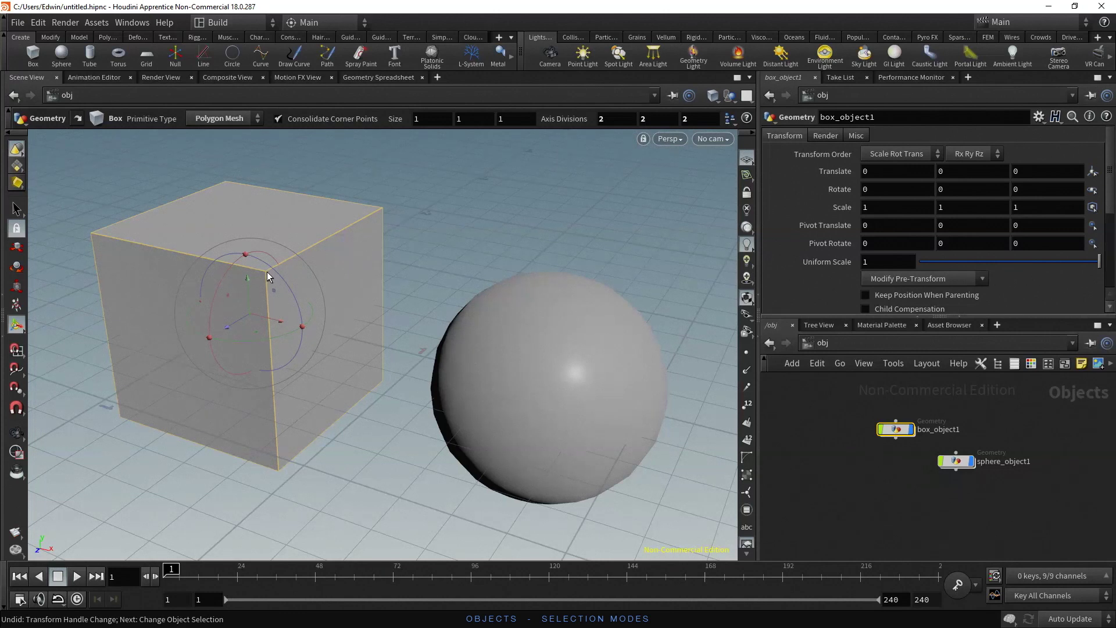
pyautogui.press('s')
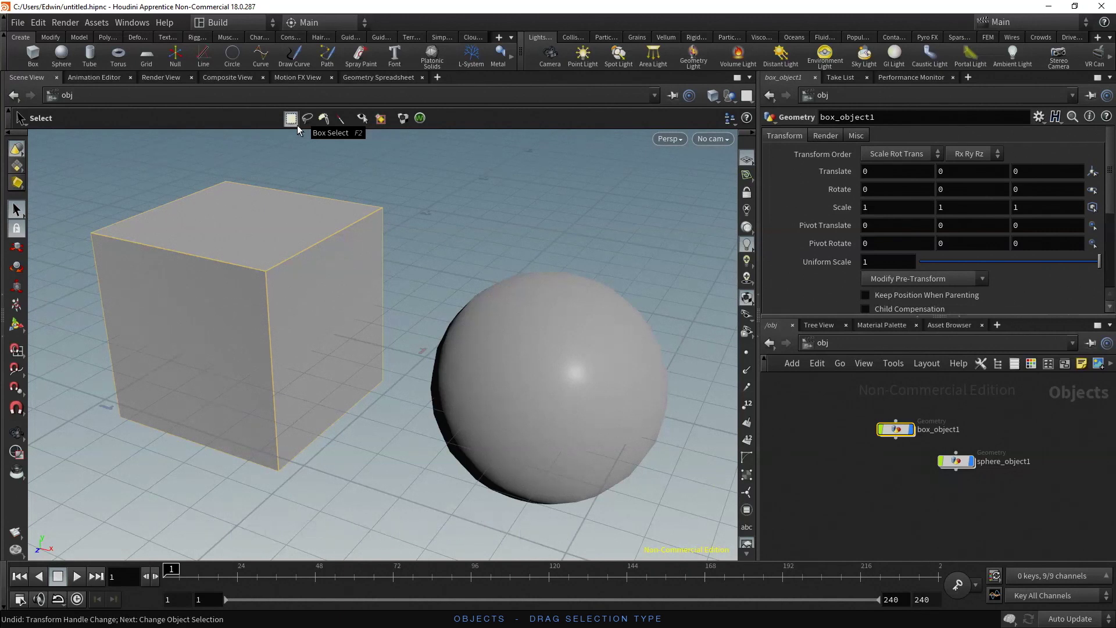
# Step: Pick the sphere and box in turn with rectangle selection, then with freehand lasso selection
pyautogui.moveTo(427, 246); pyautogui.dragTo(687, 521)
pyautogui.moveTo(324, 158); pyautogui.dragTo(406, 236)
pyautogui.moveTo(485, 218); pyautogui.dragTo(621, 315)
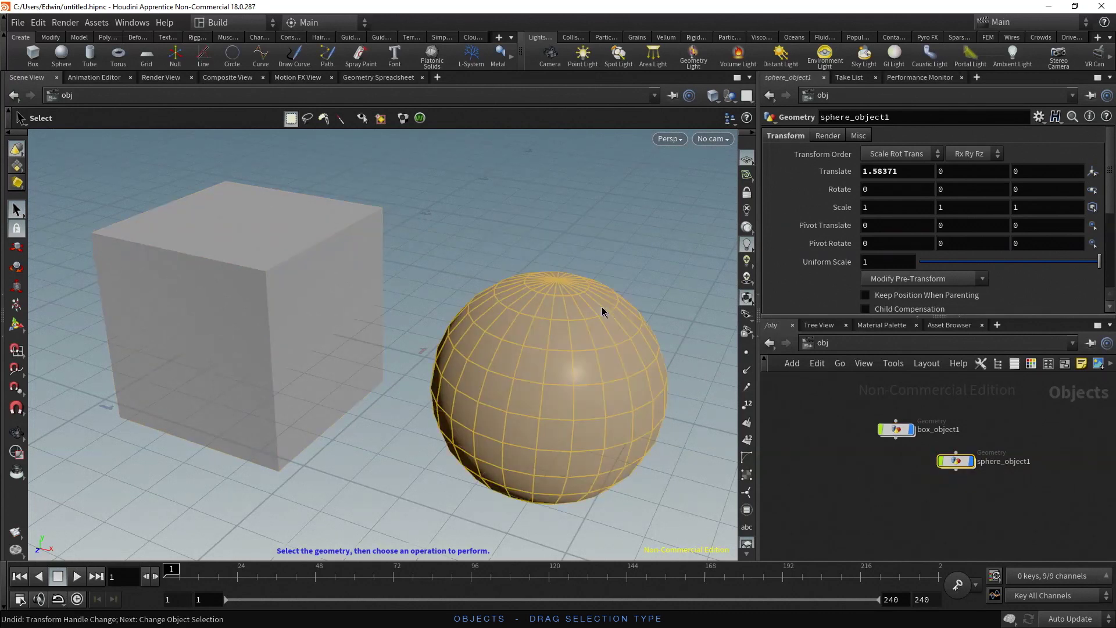
pyautogui.click(308, 119)
pyautogui.moveTo(135, 196)
pyautogui.mouseDown()
pyautogui.moveTo(180, 175)
pyautogui.moveTo(332, 168)
pyautogui.moveTo(399, 283)
pyautogui.moveTo(221, 343)
pyautogui.moveTo(118, 329)
pyautogui.moveTo(55, 250)
pyautogui.mouseUp()
pyautogui.moveTo(459, 259)
pyautogui.mouseDown()
pyautogui.moveTo(640, 254)
pyautogui.moveTo(681, 323)
pyautogui.moveTo(608, 396)
pyautogui.moveTo(415, 373)
pyautogui.moveTo(405, 333)
pyautogui.mouseUp()
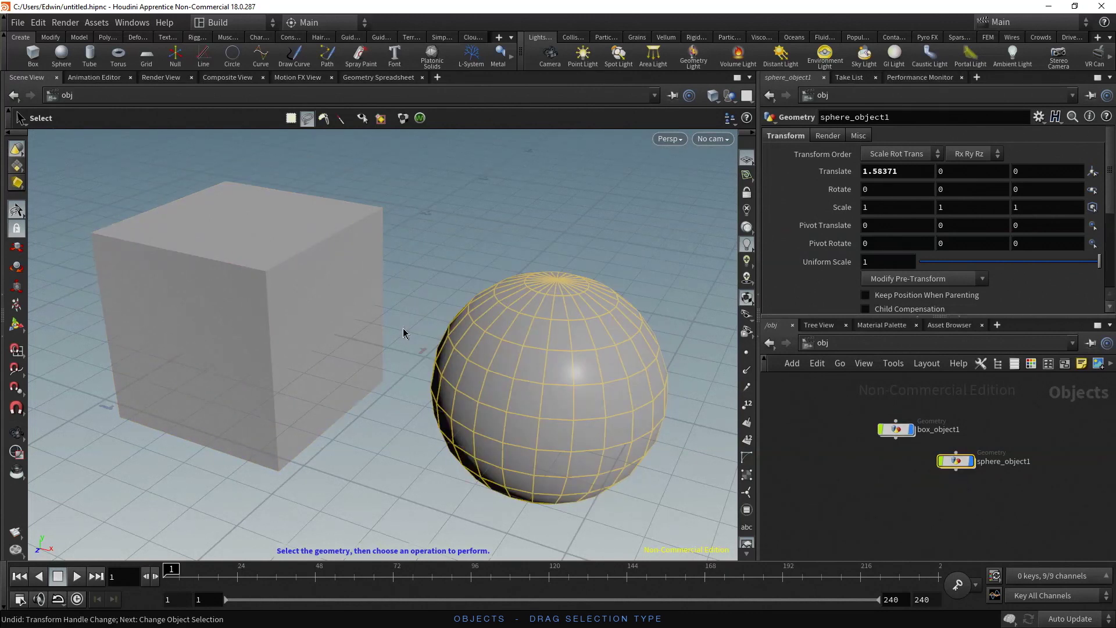
# Step: Pick the box and sphere with brush selection, then with laser selection, ending on the sphere
pyautogui.click(324, 119)
pyautogui.moveTo(427, 187)
pyautogui.mouseDown()
pyautogui.moveTo(243, 291)
pyautogui.moveTo(84, 411)
pyautogui.mouseUp()
pyautogui.moveTo(473, 236)
pyautogui.mouseDown()
pyautogui.moveTo(610, 317)
pyautogui.moveTo(679, 339)
pyautogui.mouseUp()
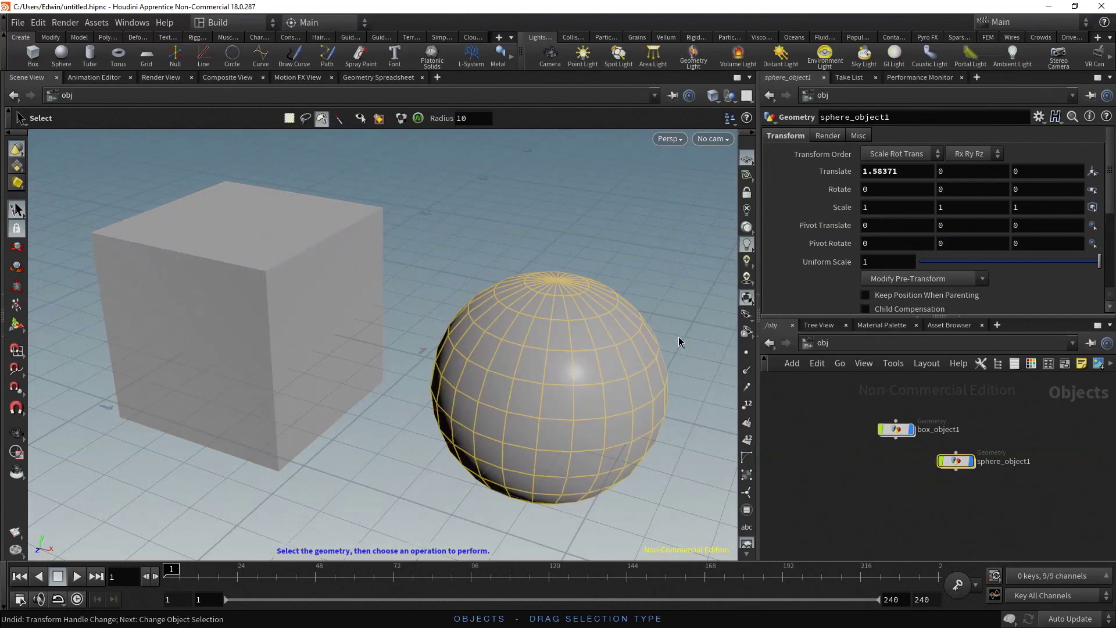
pyautogui.click(339, 119)
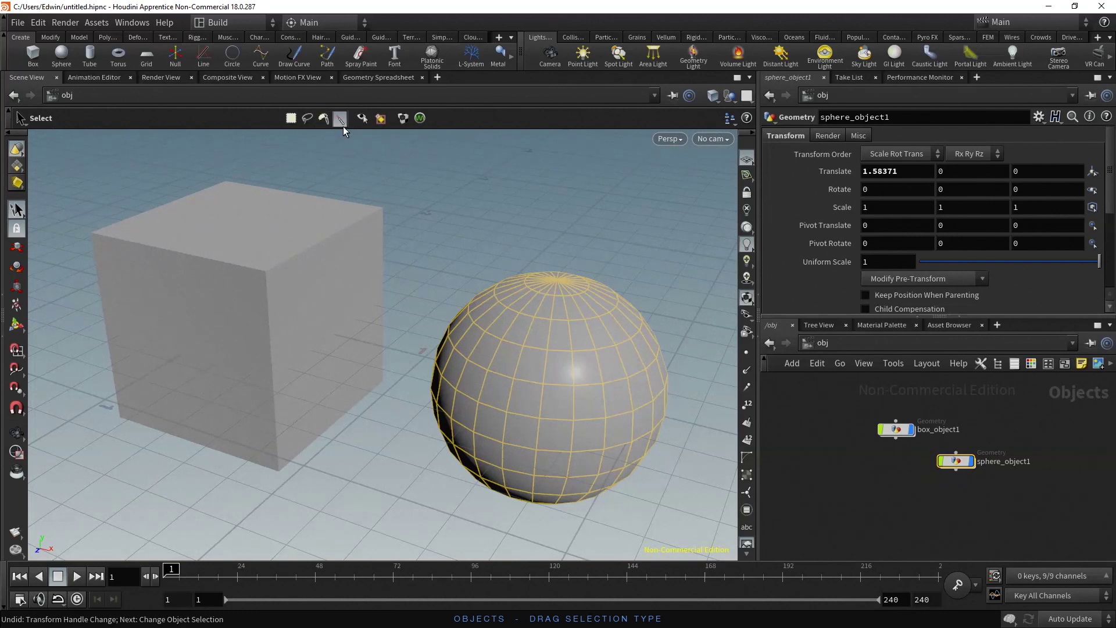
pyautogui.click(329, 219)
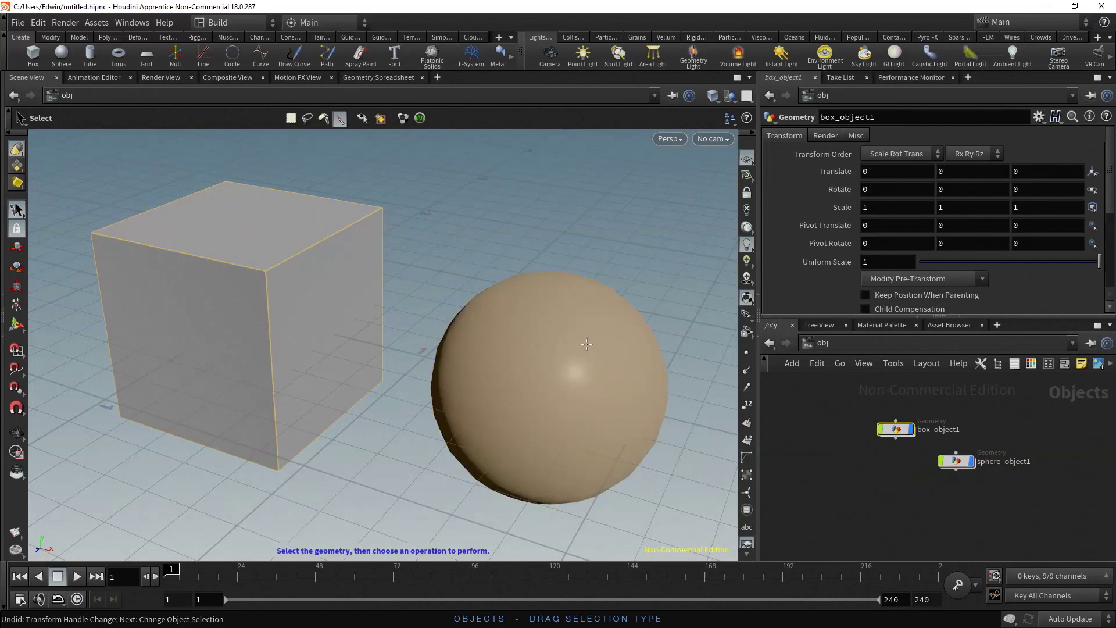
pyautogui.click(586, 344)
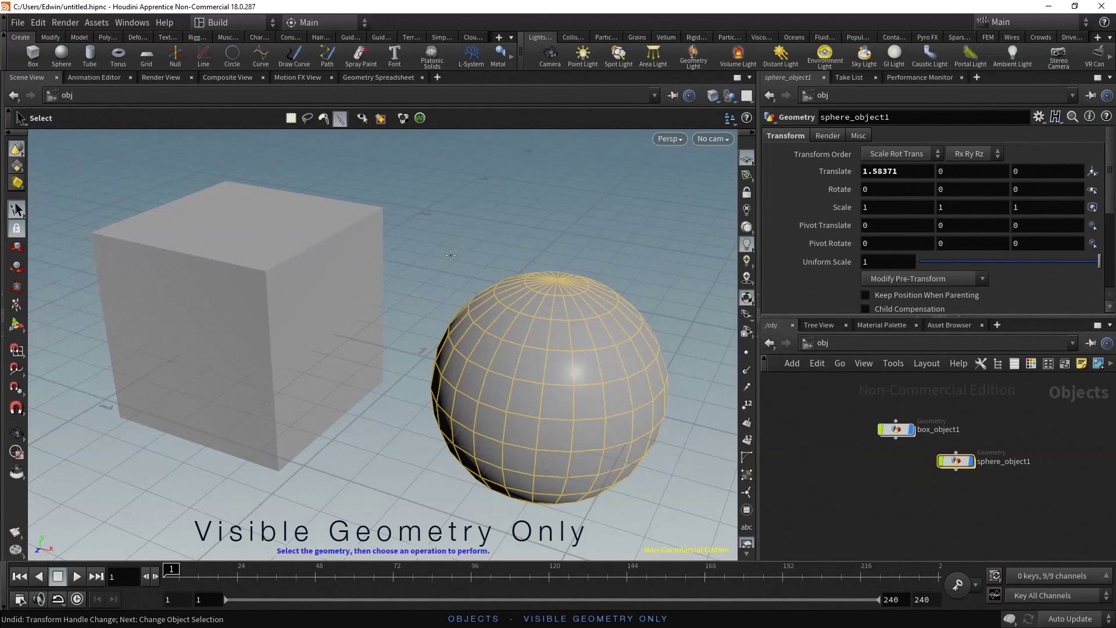
# Step: Shrink the sphere uniformly to about 0.599 on all axes, then orbit to check it
pyautogui.press('e')
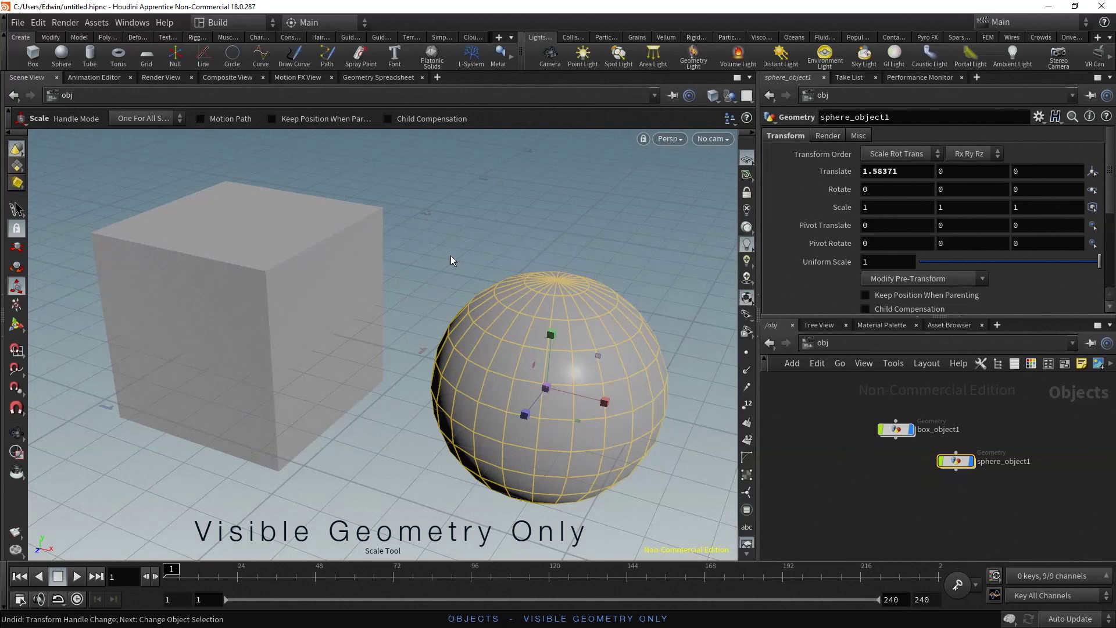
pyautogui.press('r')
pyautogui.press('t')
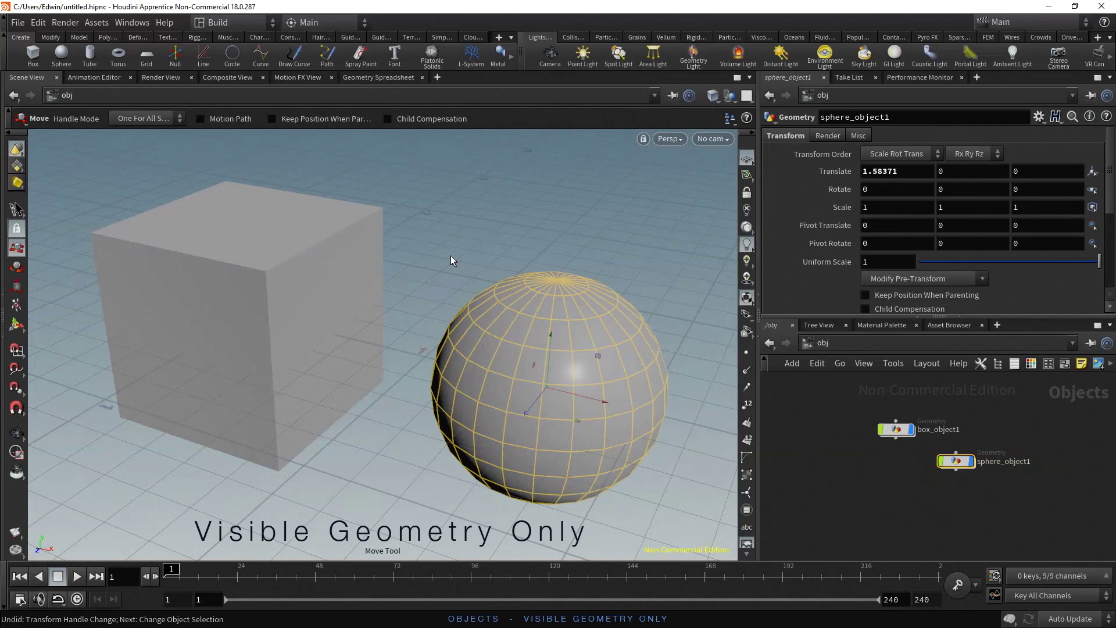
pyautogui.press('e')
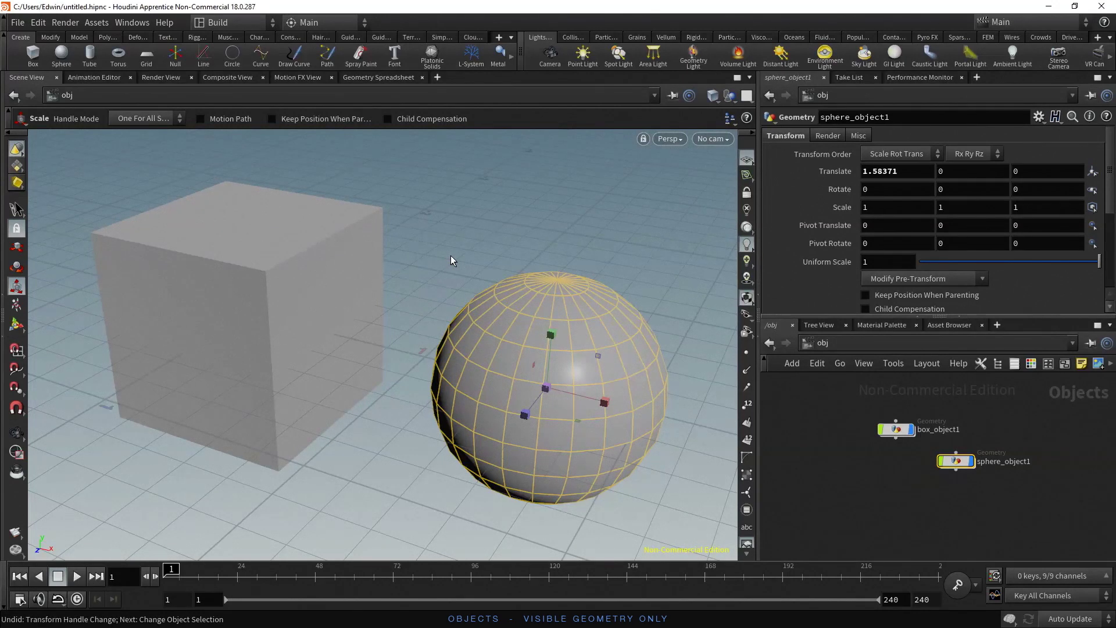
pyautogui.moveTo(546, 387); pyautogui.dragTo(544, 384)
pyautogui.moveTo(523, 350); pyautogui.dragTo(452, 199)
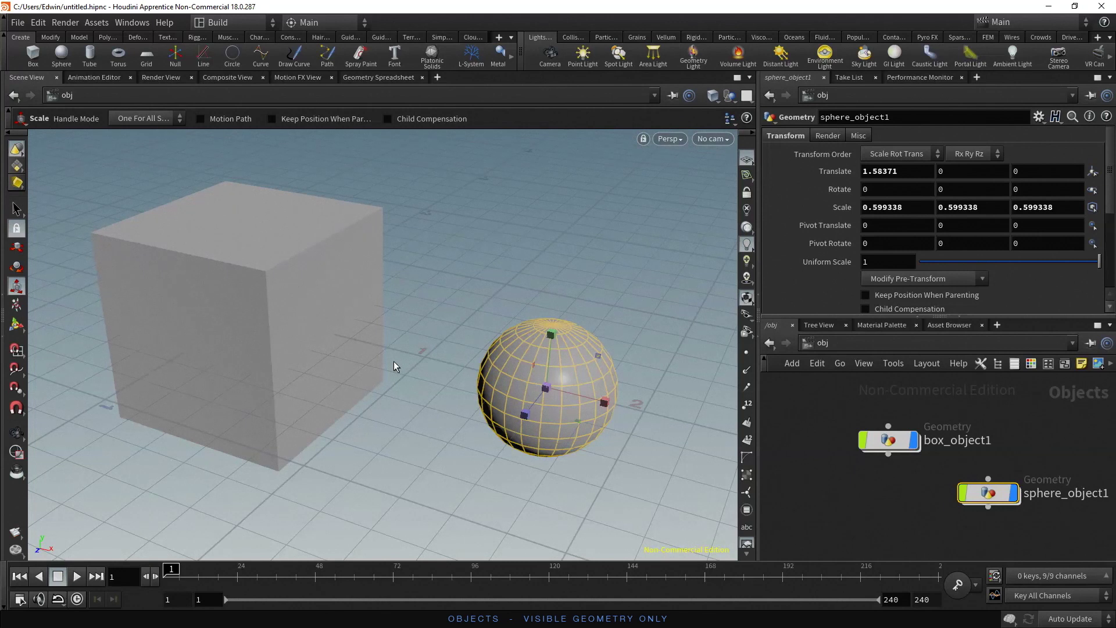
pyautogui.press('Escape')
pyautogui.moveTo(394, 363); pyautogui.dragTo(608, 324)
pyautogui.press('e')
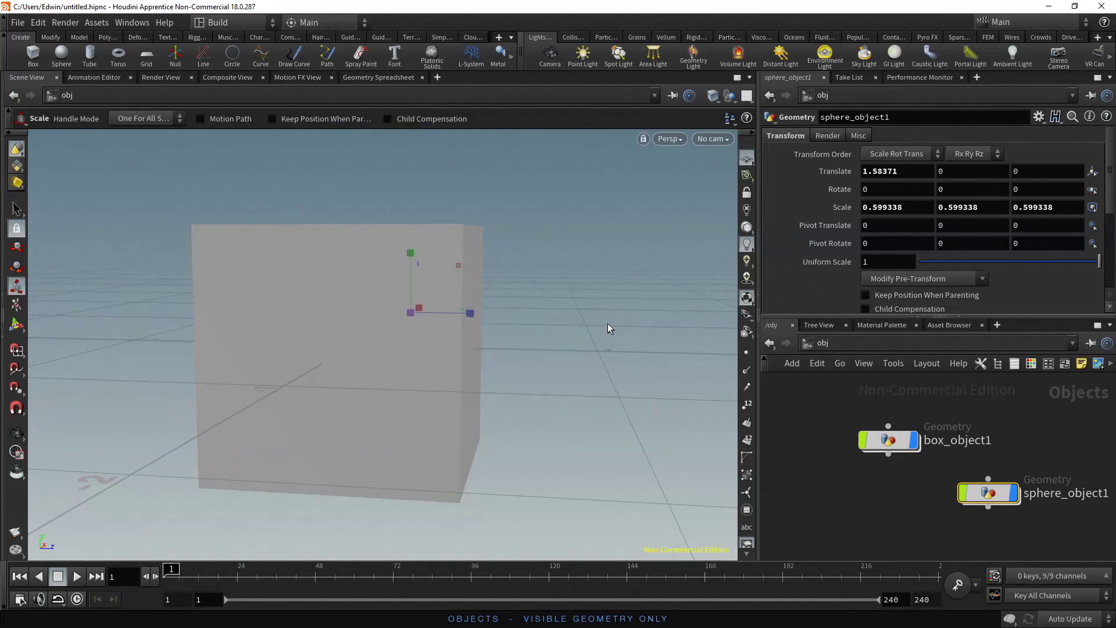
pyautogui.press('s')
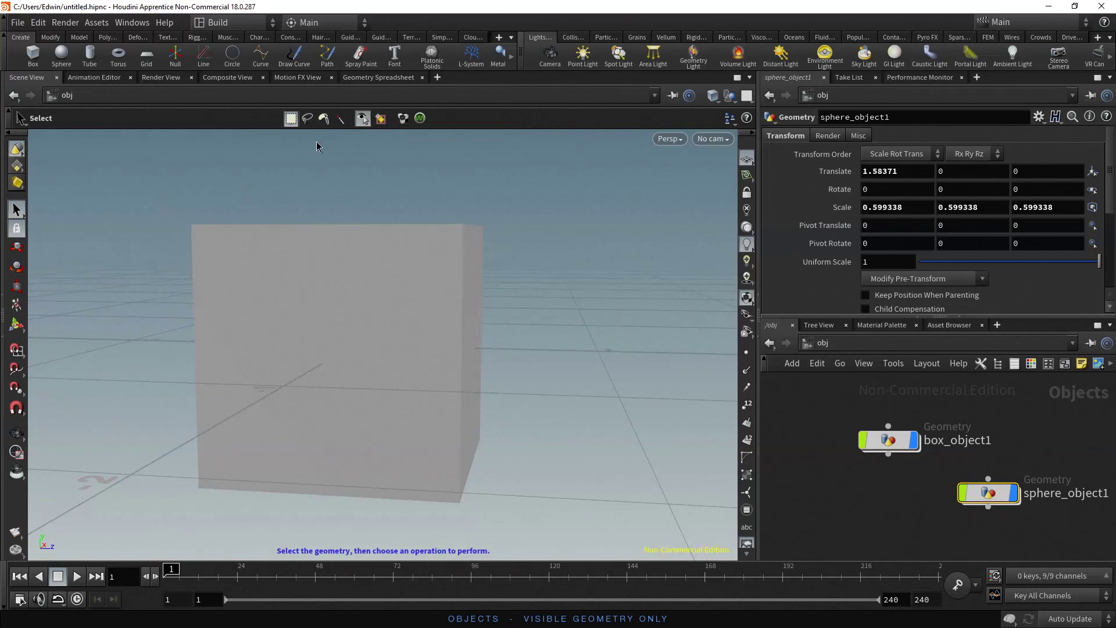
# Step: Marquee-select the box and orbit the view to reveal the sphere
pyautogui.moveTo(117, 171); pyautogui.dragTo(649, 530)
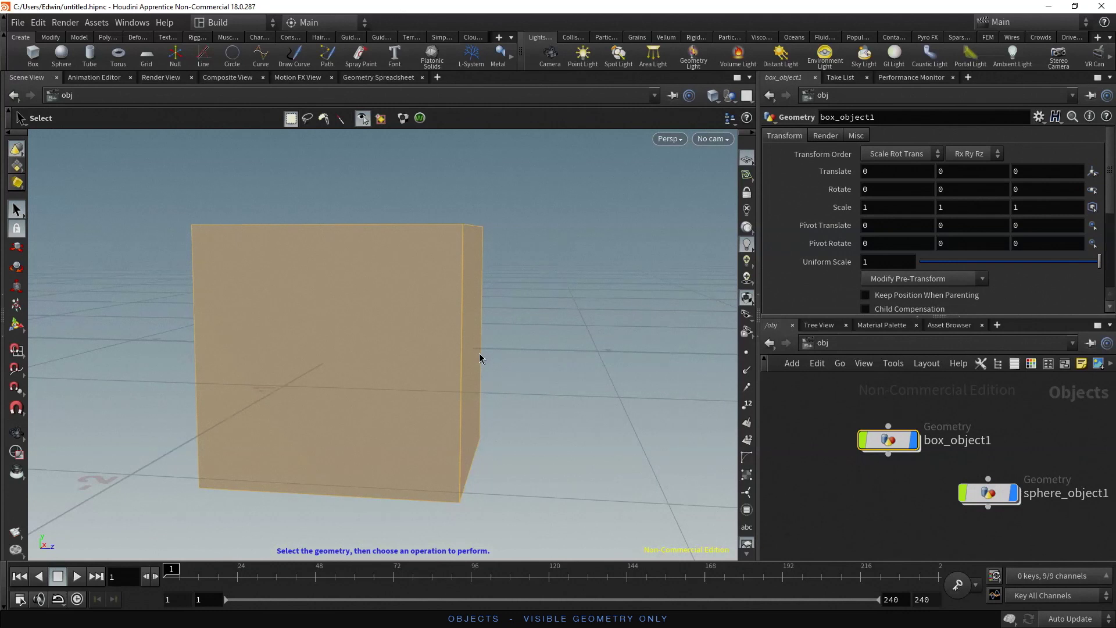
pyautogui.press('Escape')
pyautogui.moveTo(510, 352)
pyautogui.mouseDown()
pyautogui.moveTo(644, 346)
pyautogui.moveTo(507, 355)
pyautogui.mouseUp()
pyautogui.press('s')
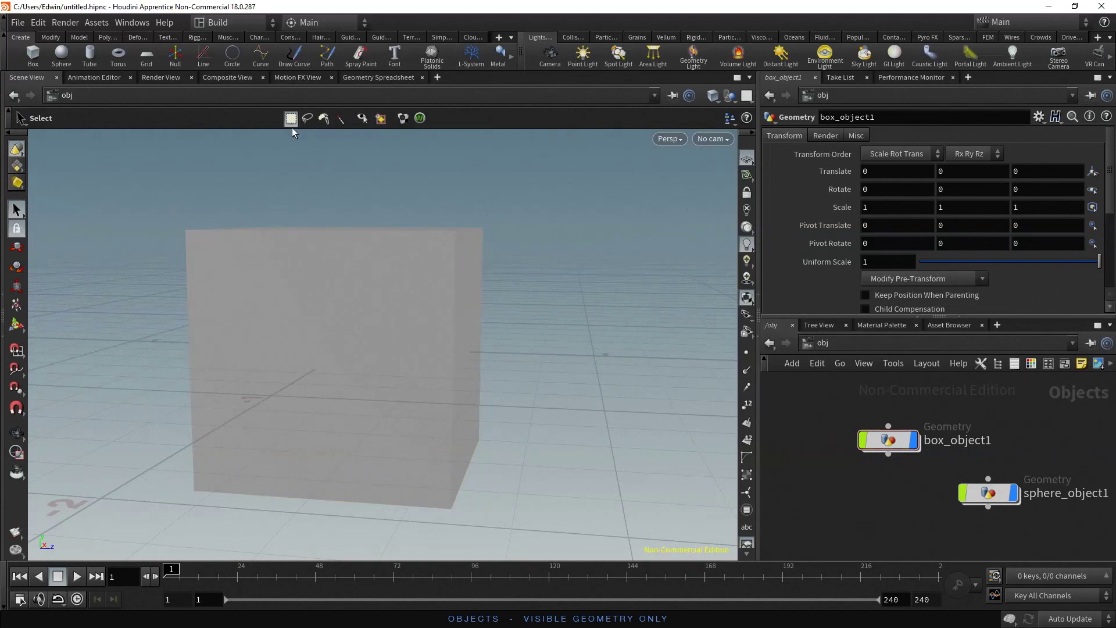
# Step: Select the box and sphere together and enable Fully Contained Geometry Only selection
pyautogui.moveTo(127, 166); pyautogui.dragTo(614, 521)
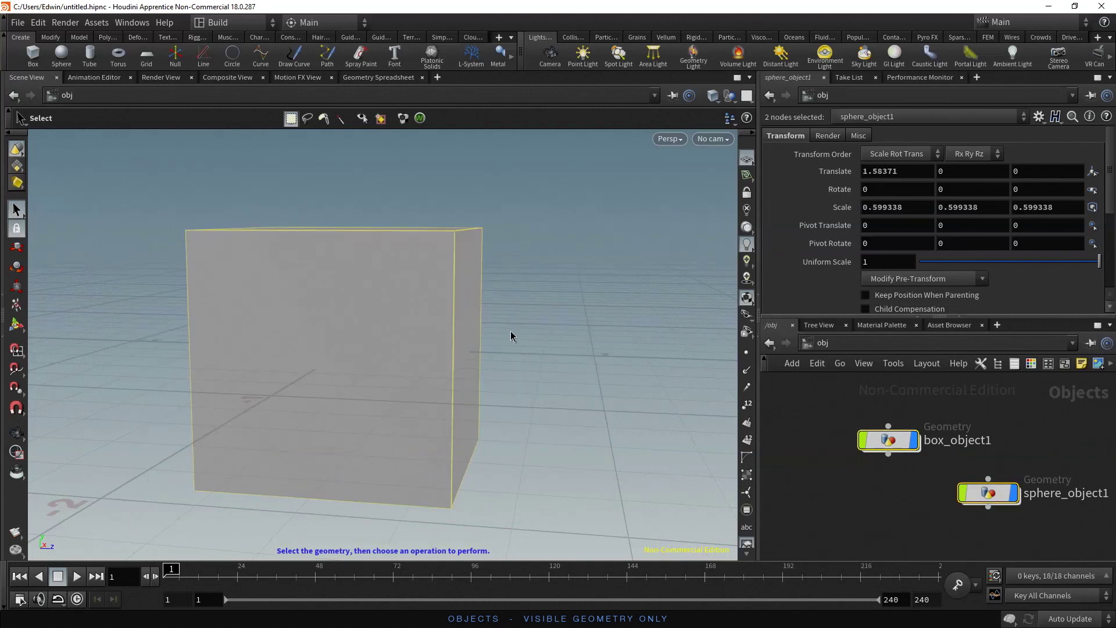
pyautogui.press('Escape')
pyautogui.moveTo(540, 353); pyautogui.dragTo(309, 373)
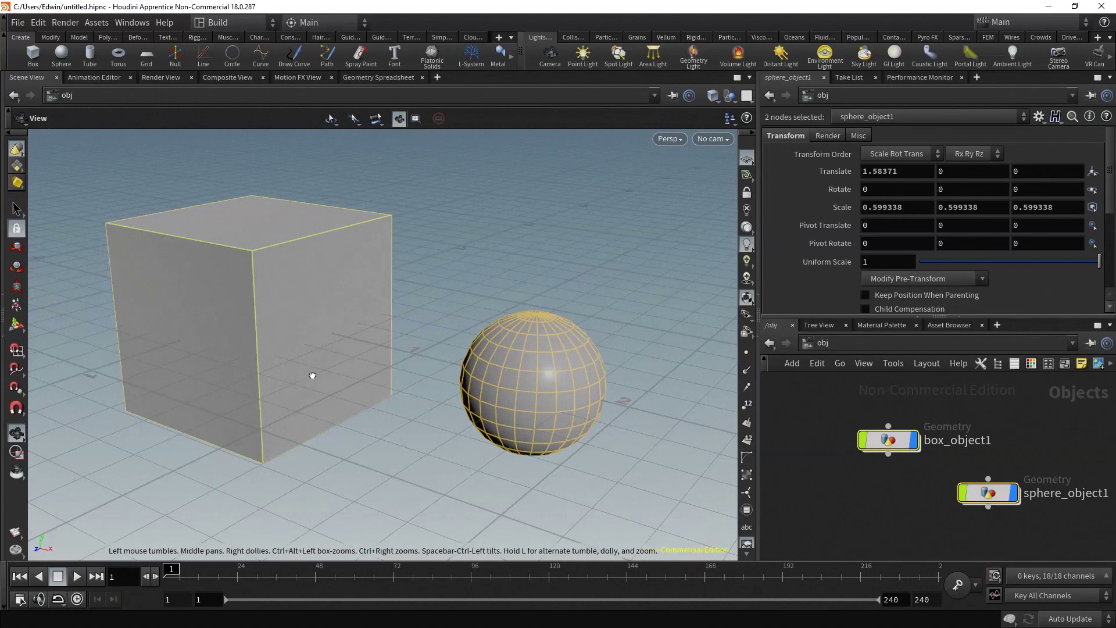
pyautogui.press('s')
pyautogui.click(381, 118)
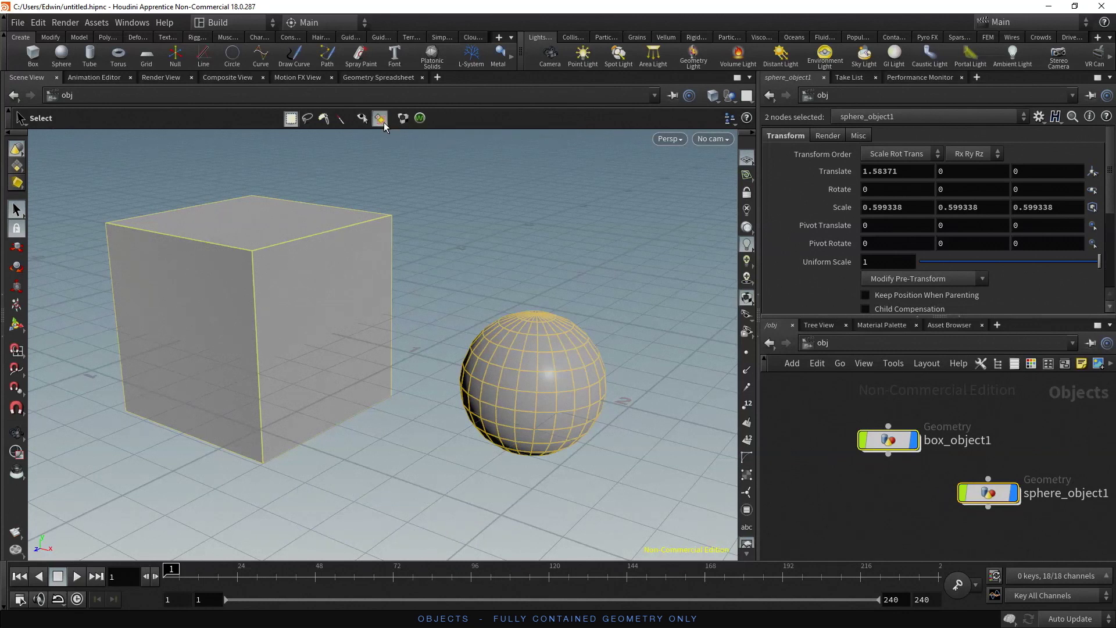
# Step: Test partial versus full marquees on the sphere, then fully enclose the box to select only it
pyautogui.moveTo(442, 270); pyautogui.dragTo(543, 317)
pyautogui.moveTo(439, 247); pyautogui.dragTo(640, 405)
pyautogui.moveTo(428, 271); pyautogui.dragTo(649, 479)
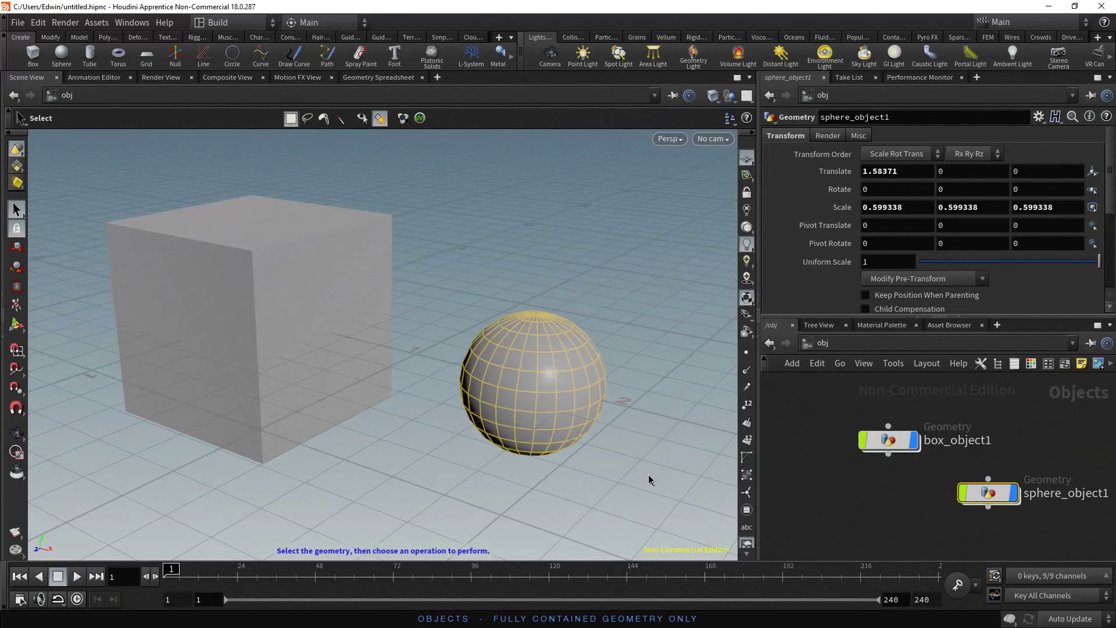
pyautogui.moveTo(61, 143); pyautogui.dragTo(438, 372)
pyautogui.moveTo(64, 143); pyautogui.dragTo(430, 484)
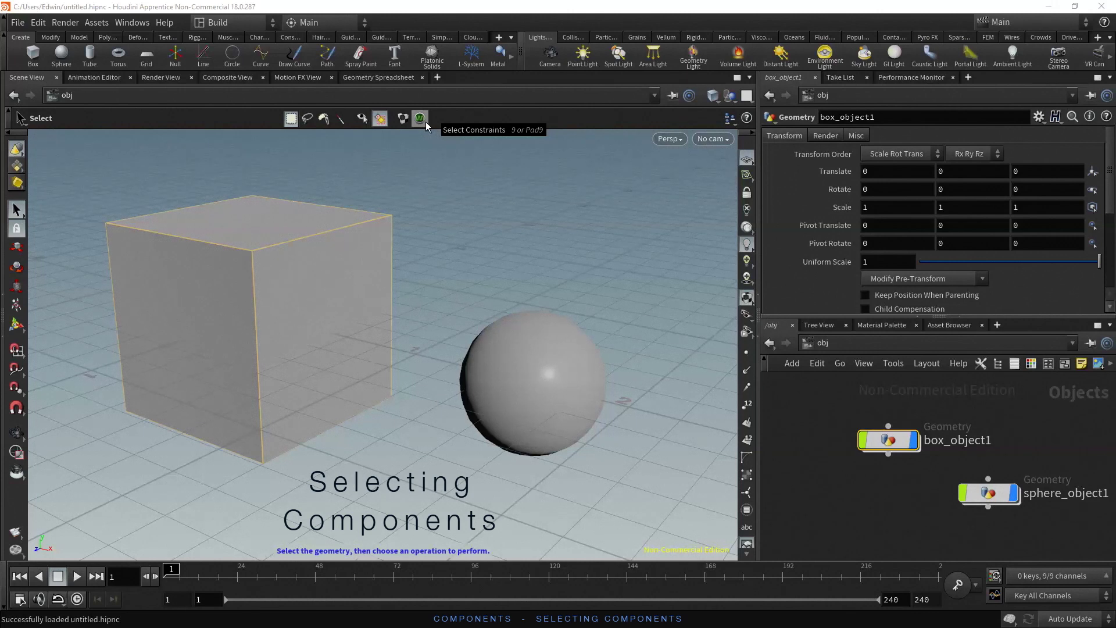
# Step: Select sphere_object1 and enter its geometry level to show the sphere1 node
pyautogui.click(524, 356)
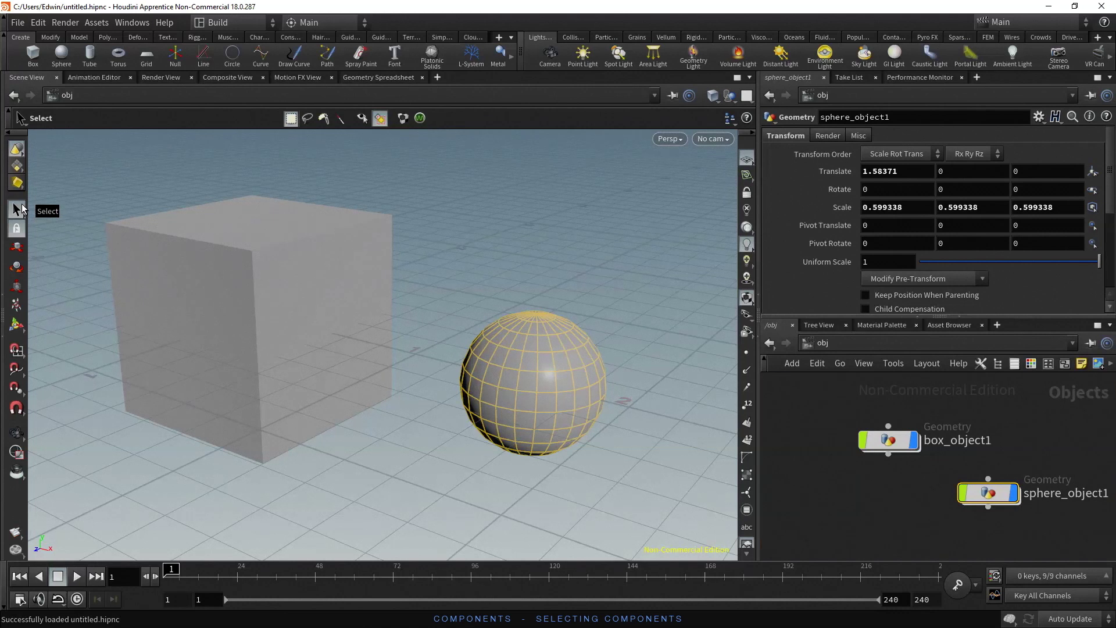
pyautogui.click(17, 167)
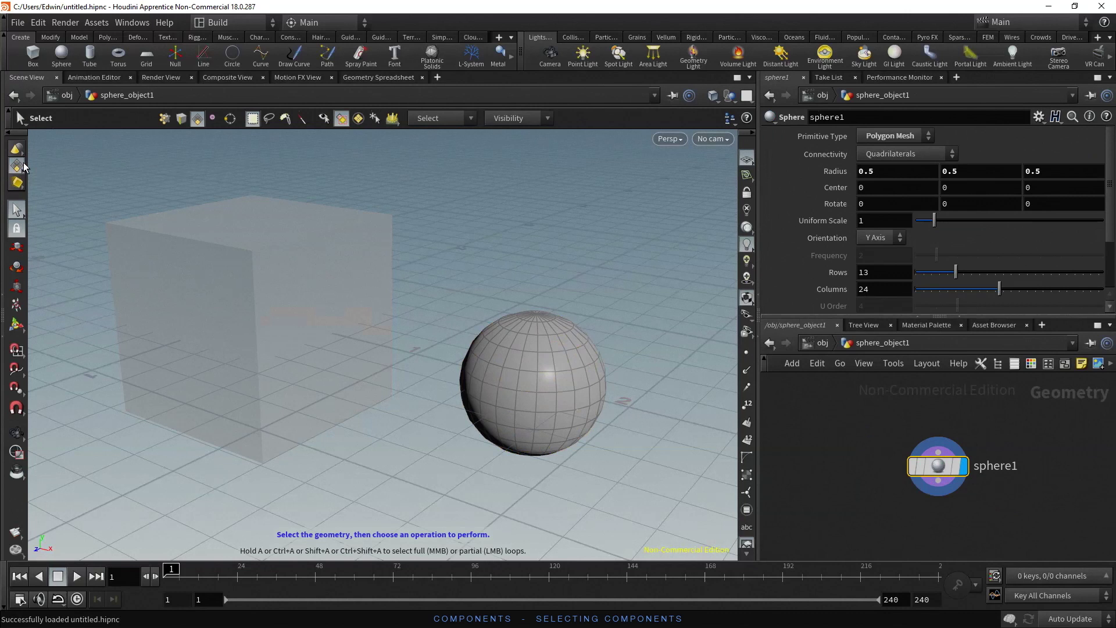
pyautogui.click(22, 206)
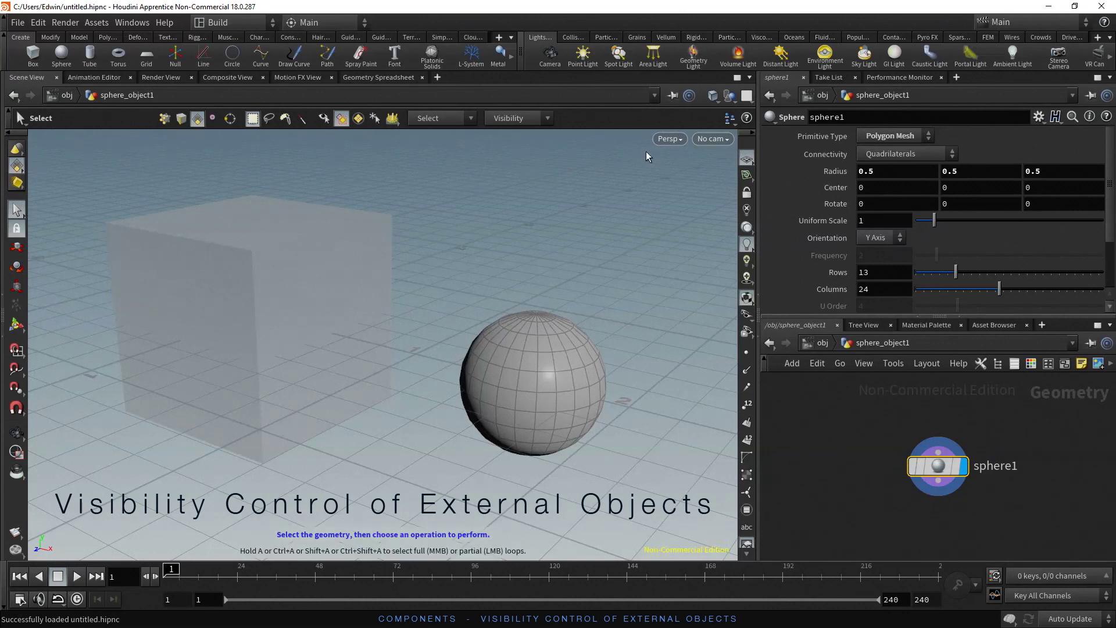
pyautogui.click(734, 98)
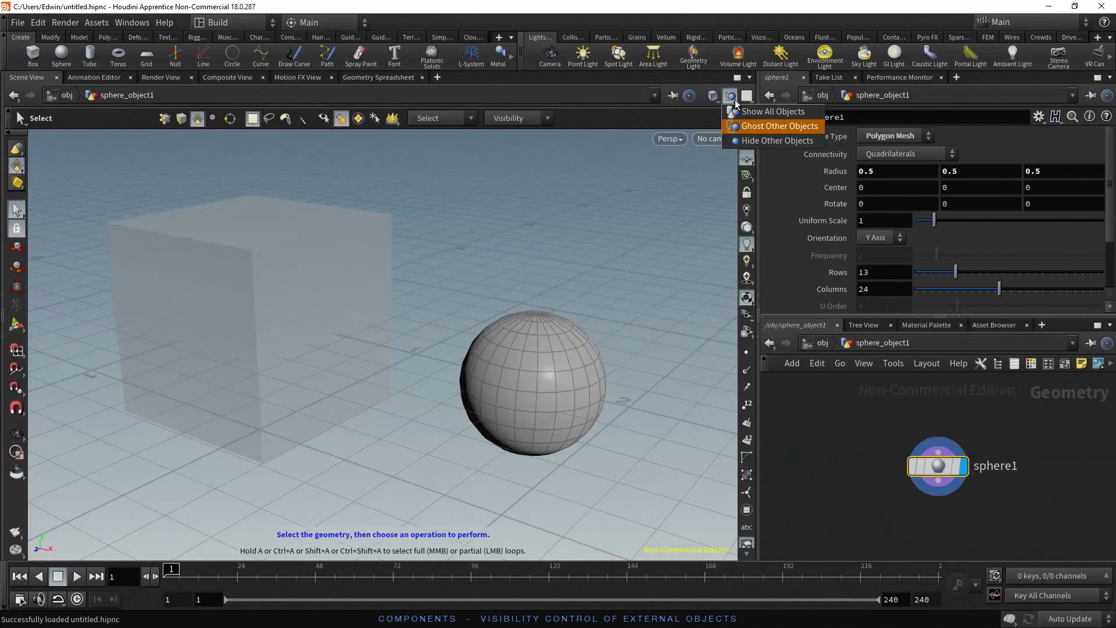
pyautogui.click(754, 138)
pyautogui.click(731, 96)
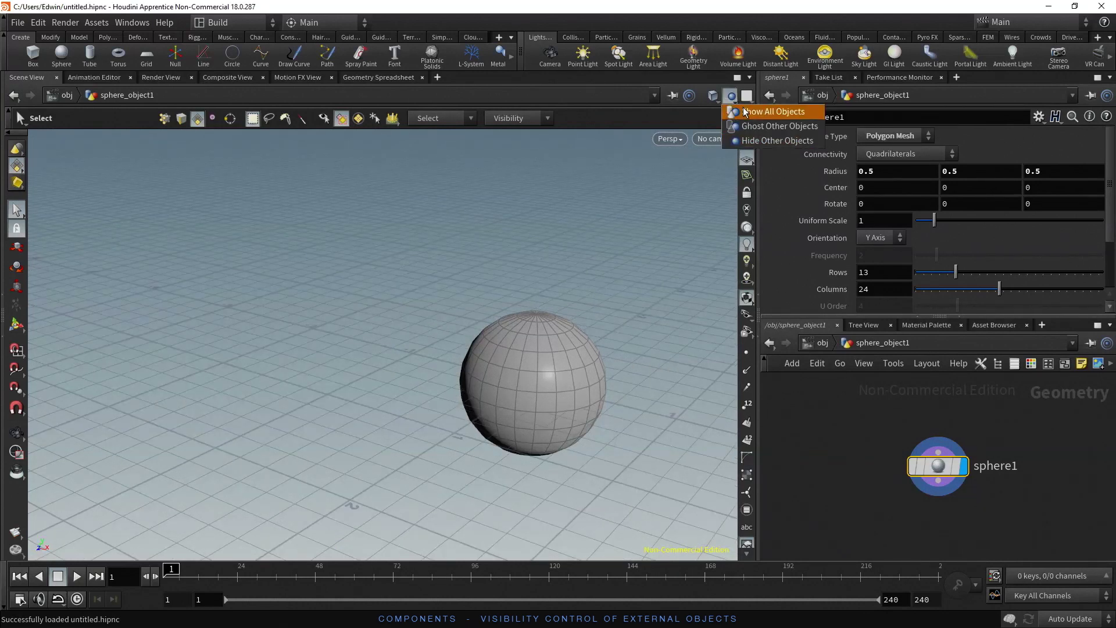
pyautogui.click(745, 112)
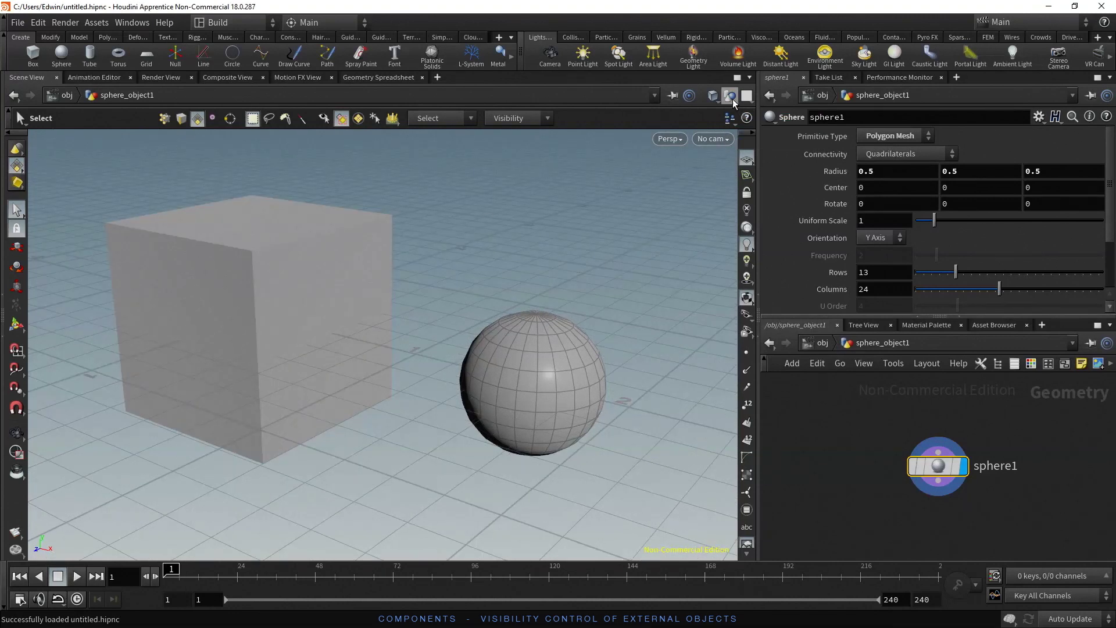
pyautogui.click(731, 96)
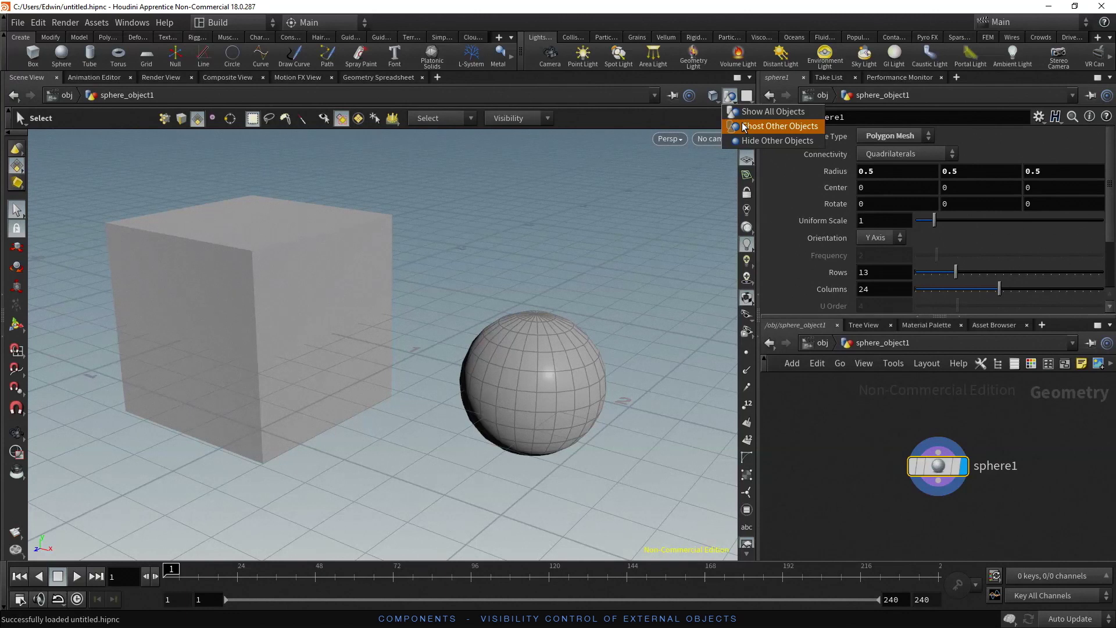
pyautogui.click(745, 126)
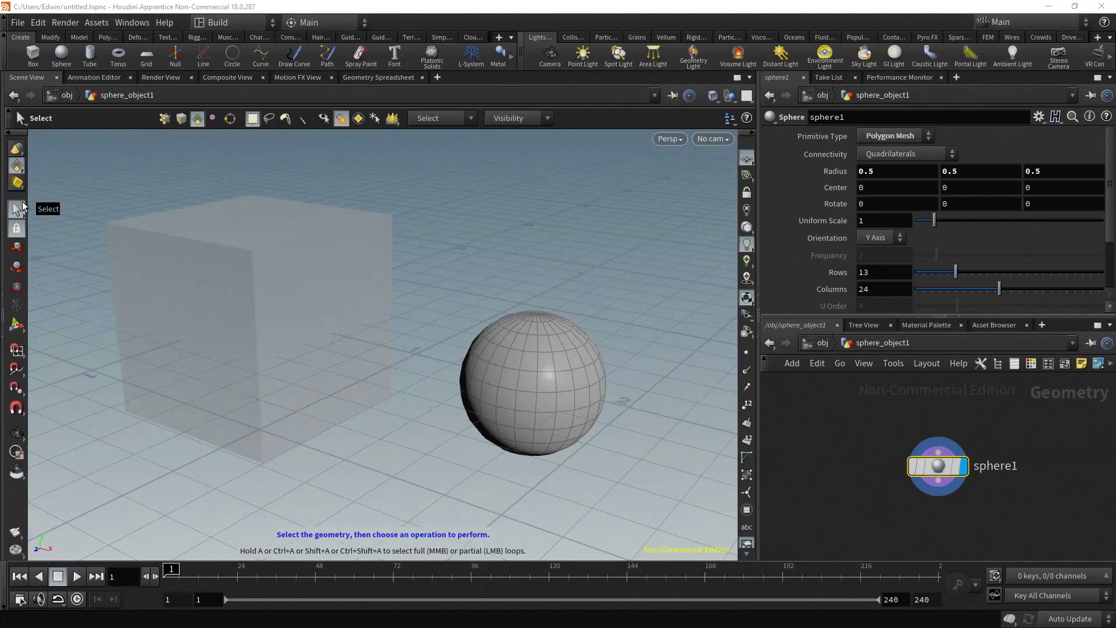
pyautogui.click(170, 124)
# Step: Cycle through primitive, edge and vertex selection modes, ending in point selection mode
pyautogui.click(186, 124)
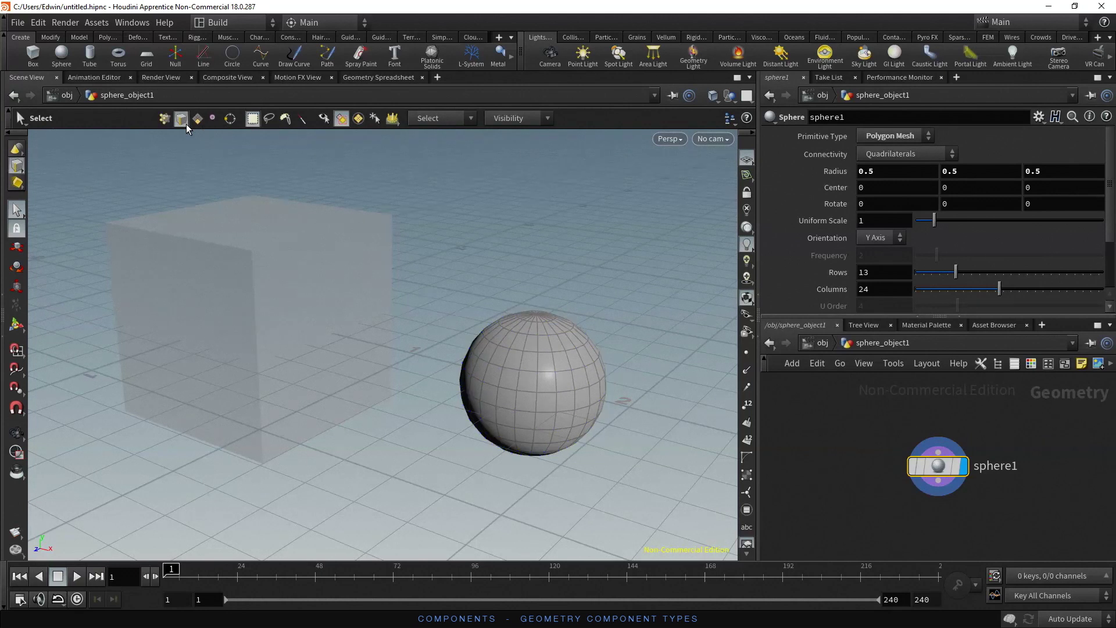
pyautogui.click(203, 123)
pyautogui.click(217, 123)
pyautogui.press('3')
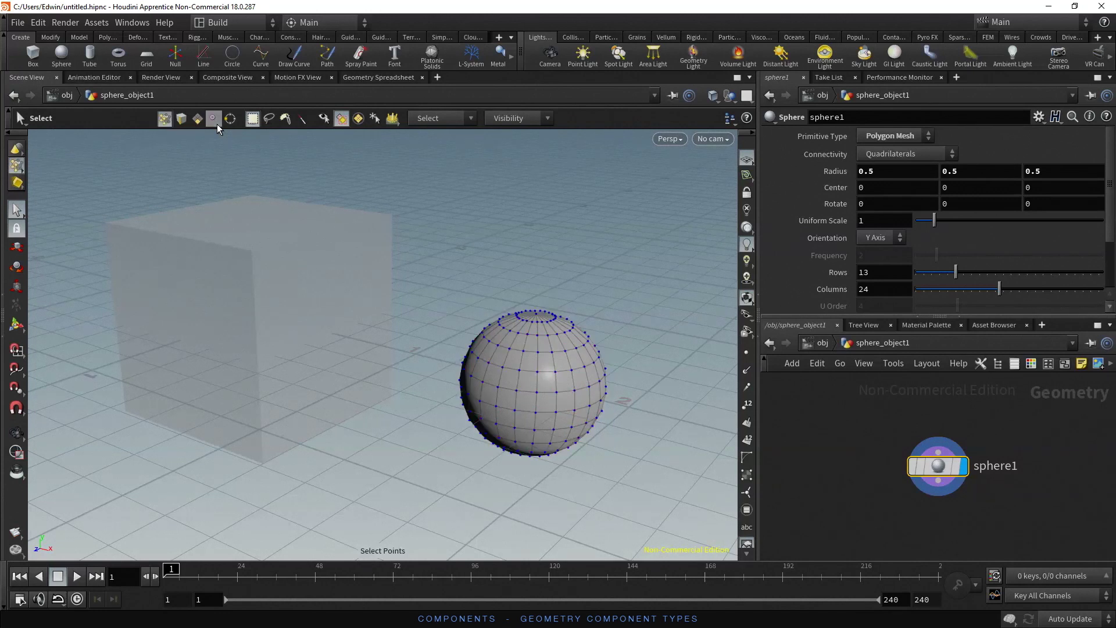
pyautogui.press('2')
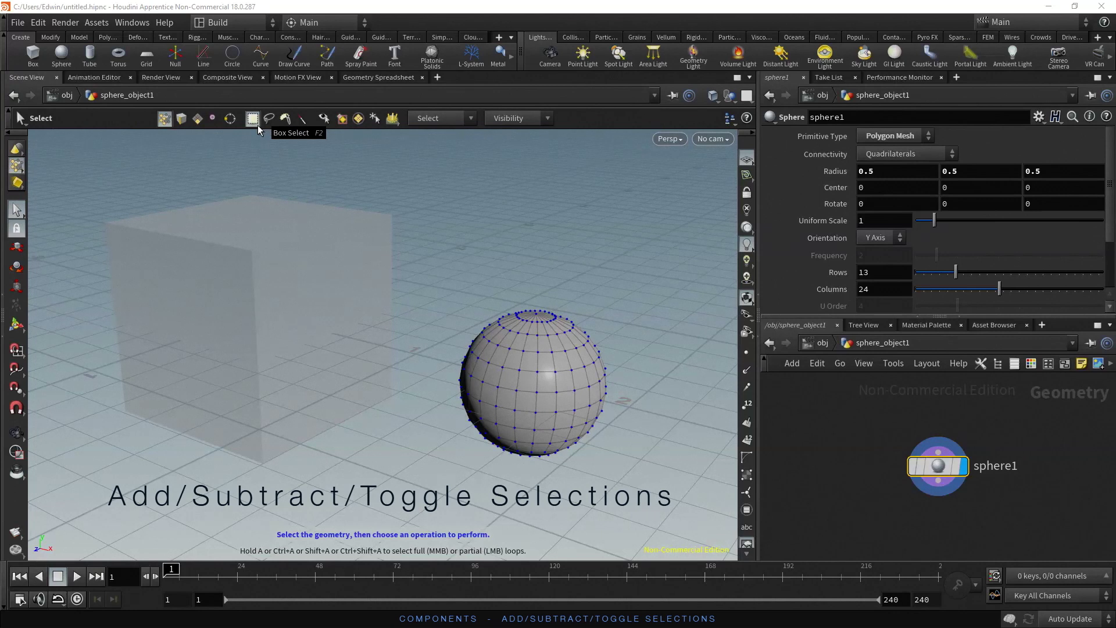
# Step: Box-select only the sphere's top rings of points
pyautogui.moveTo(452, 301); pyautogui.dragTo(631, 344)
pyautogui.moveTo(428, 243); pyautogui.dragTo(643, 472)
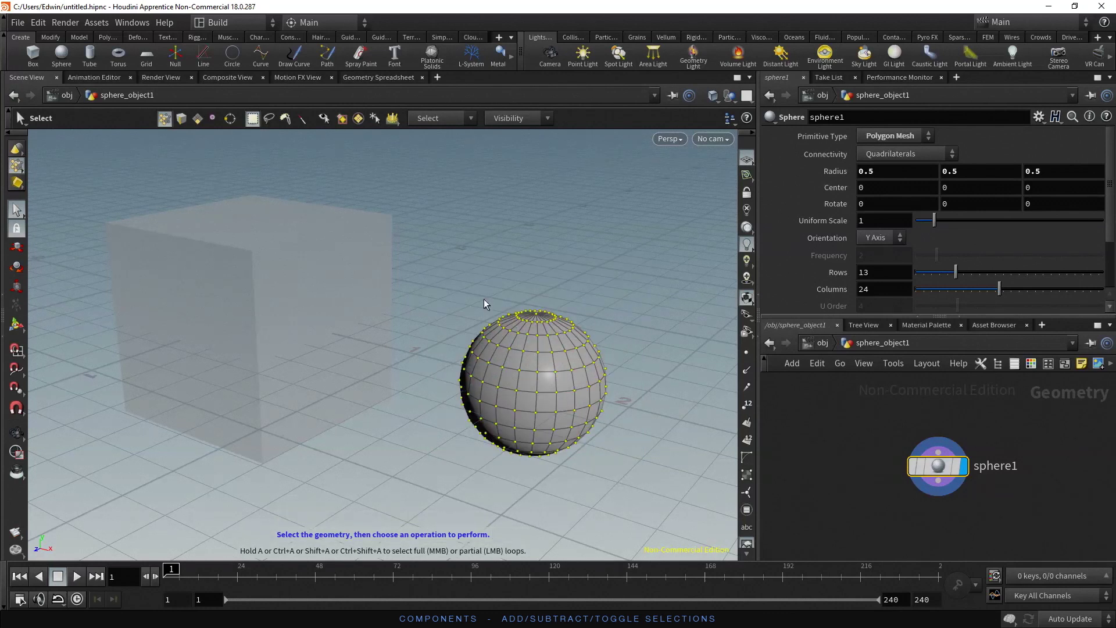
pyautogui.moveTo(466, 255); pyautogui.dragTo(595, 341)
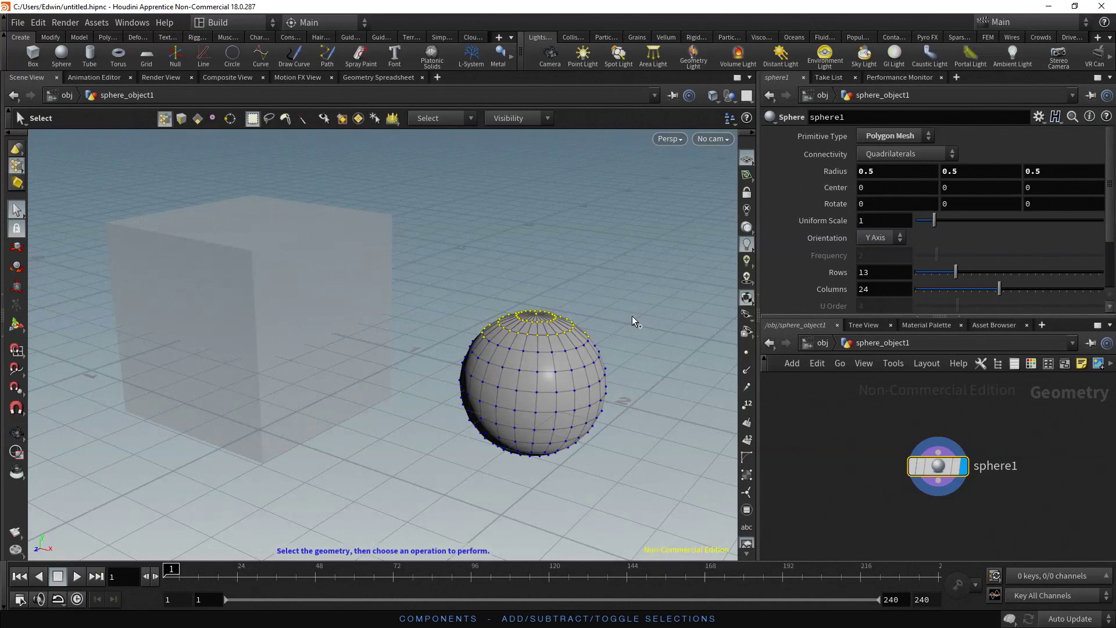
# Step: Add the sphere's left-edge points to the selection and remove the lower-right edge points
pyautogui.moveTo(627, 328); pyautogui.dragTo(594, 435)
pyautogui.moveTo(424, 334); pyautogui.dragTo(469, 420)
pyautogui.moveTo(623, 381); pyautogui.dragTo(591, 420)
pyautogui.press('`')
pyautogui.moveTo(431, 342); pyautogui.dragTo(474, 367)
pyautogui.press('`')
pyautogui.keyDown('shift'); pyautogui.moveTo(618, 342); pyautogui.dragTo(589, 428); pyautogui.keyUp('shift')
pyautogui.keyDown('shift'); pyautogui.moveTo(433, 346); pyautogui.dragTo(478, 425); pyautogui.keyUp('shift')
pyautogui.keyDown('shift'); pyautogui.moveTo(434, 337); pyautogui.dragTo(505, 440); pyautogui.keyUp('shift')
pyautogui.keyDown('ctrl'); pyautogui.moveTo(629, 364); pyautogui.dragTo(577, 437); pyautogui.keyUp('ctrl')
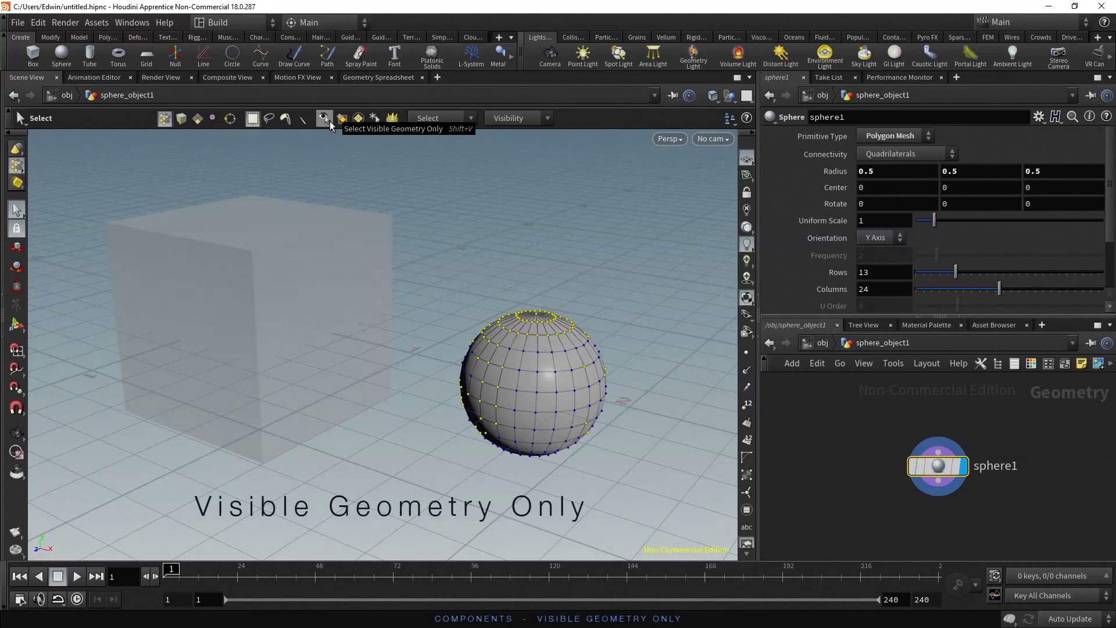
# Step: Save the scene, box-select the sphere's points and orbit to inspect the far side
pyautogui.hotkey('ctrl', 's')
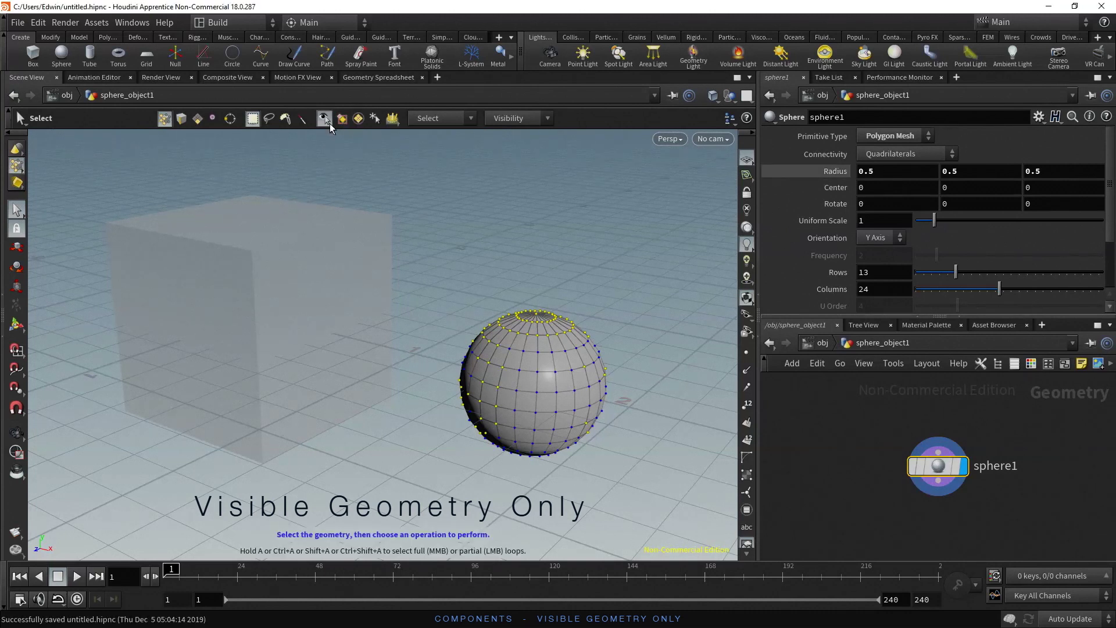
pyautogui.moveTo(438, 273); pyautogui.dragTo(635, 476)
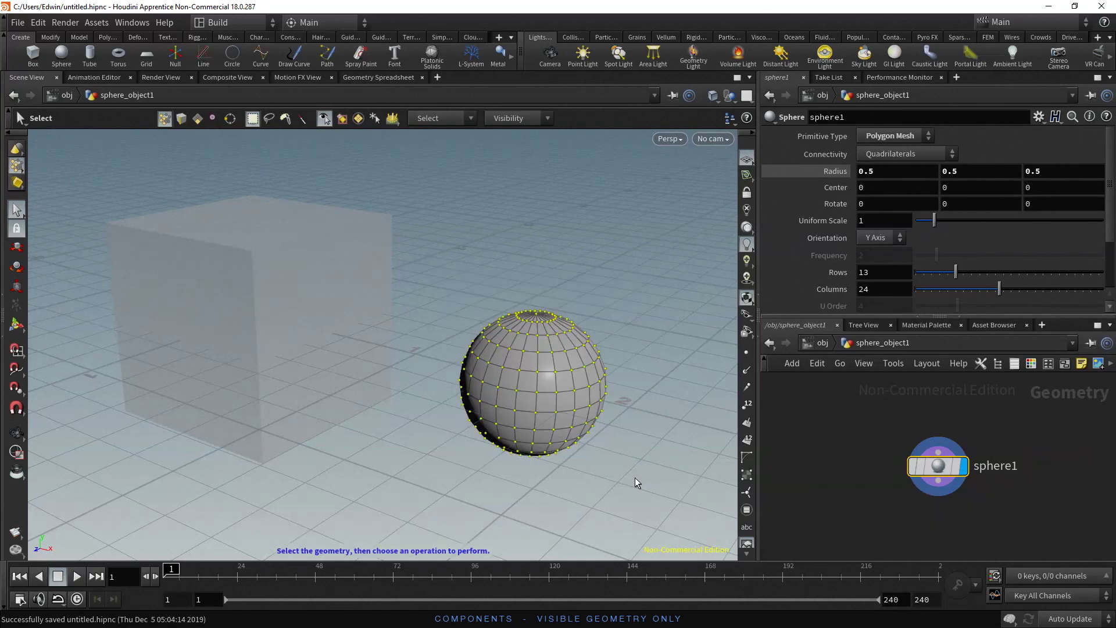
pyautogui.press('Escape')
pyautogui.moveTo(403, 416)
pyautogui.mouseDown()
pyautogui.moveTo(528, 428)
pyautogui.moveTo(786, 400)
pyautogui.moveTo(465, 381)
pyautogui.moveTo(414, 416)
pyautogui.mouseUp()
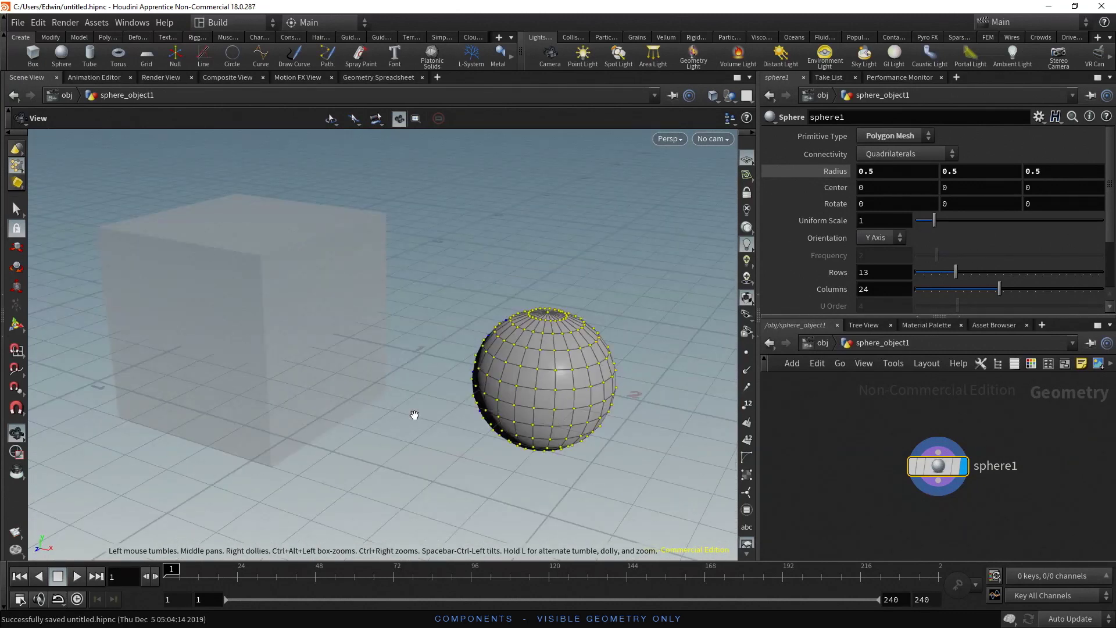
pyautogui.press('s')
# Step: Clear the point selection, box-select only the visible points, and check the hidden side
pyautogui.click(423, 354)
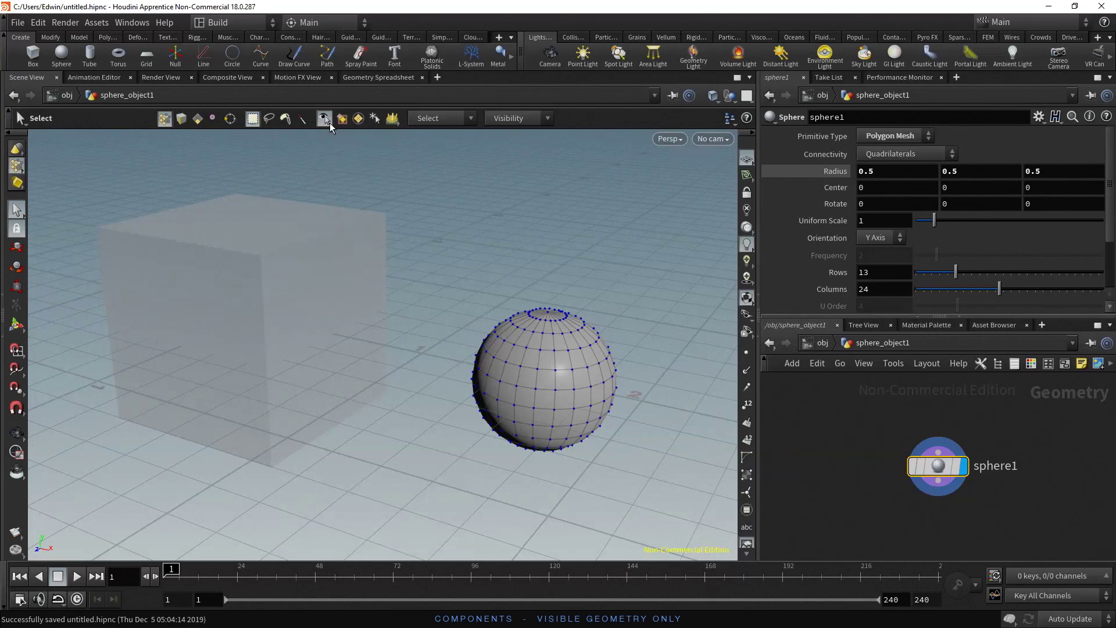
pyautogui.moveTo(444, 262); pyautogui.dragTo(429, 343)
pyautogui.press('Escape')
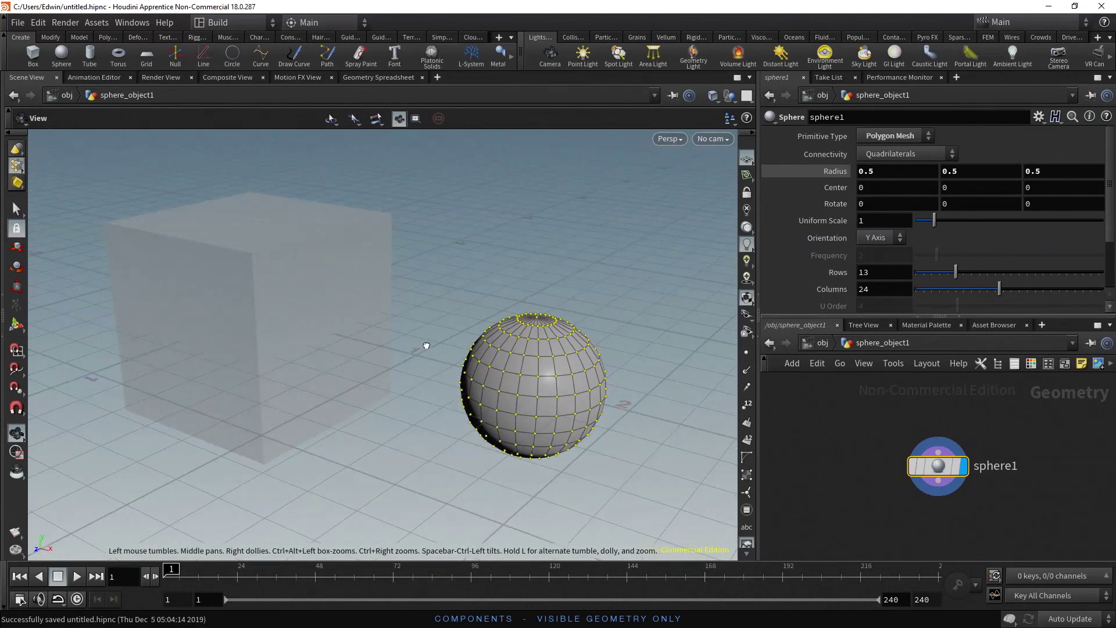
pyautogui.press('s')
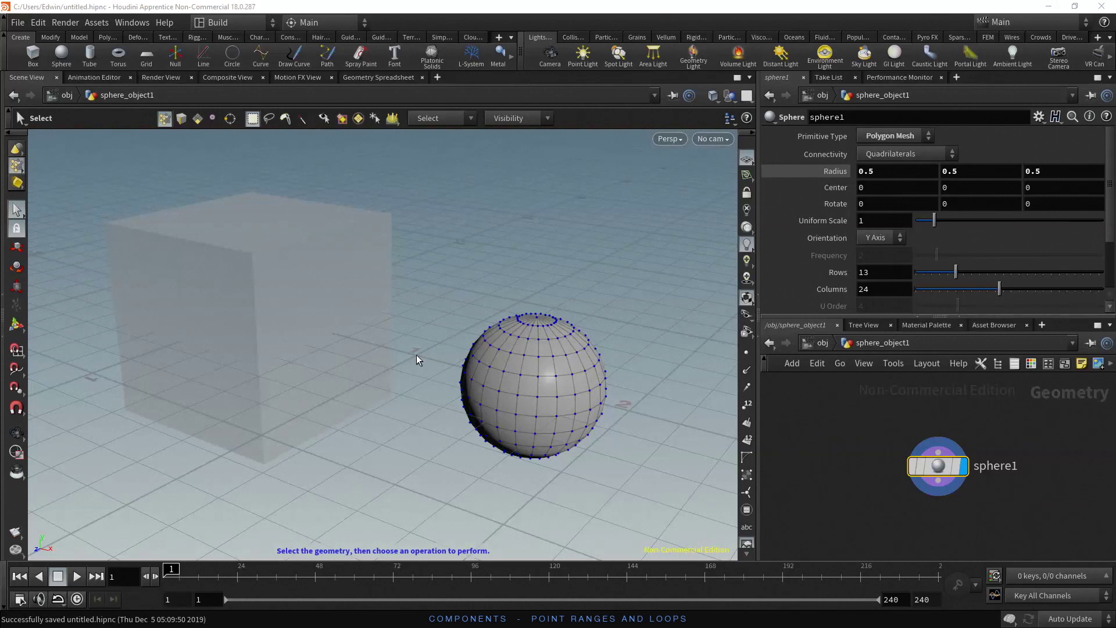
# Step: Try selecting a range of points along a sphere row, then undo it
pyautogui.click(586, 375)
pyautogui.click(519, 397)
pyautogui.click(539, 375)
pyautogui.hotkey('ctrl', 'z')
# Step: Select the equator point loop and Shift-add the row of points above it
pyautogui.click(556, 398)
pyautogui.click(557, 400)
pyautogui.keyDown('shift'); pyautogui.click(540, 358); pyautogui.keyUp('shift')
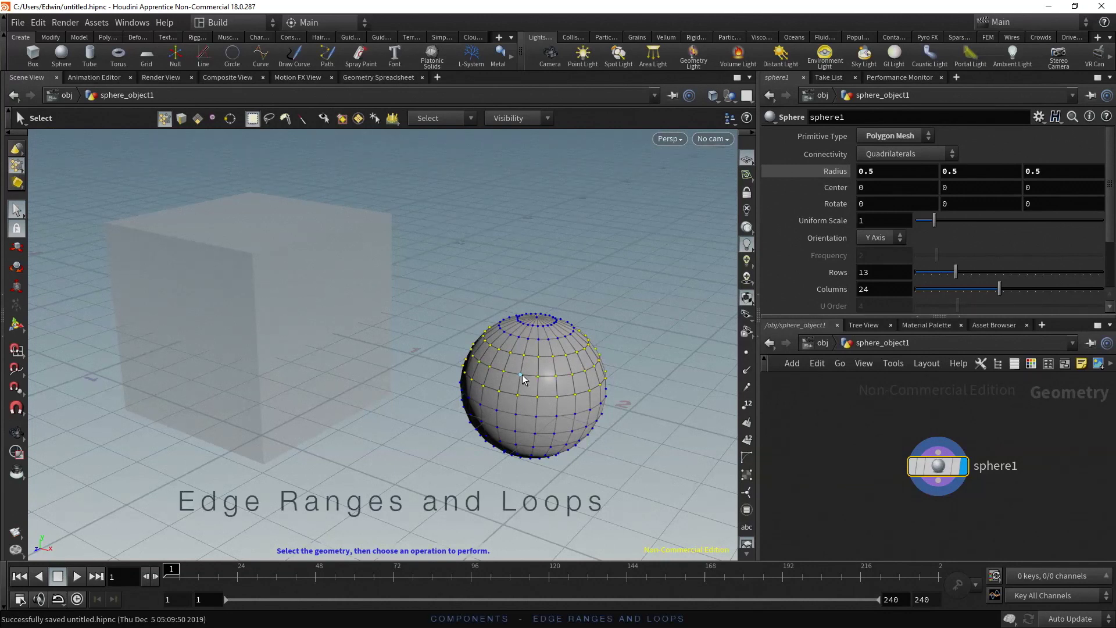
# Step: Switch to edge selection and grow an edge range into a full loop around the sphere
pyautogui.click(181, 119)
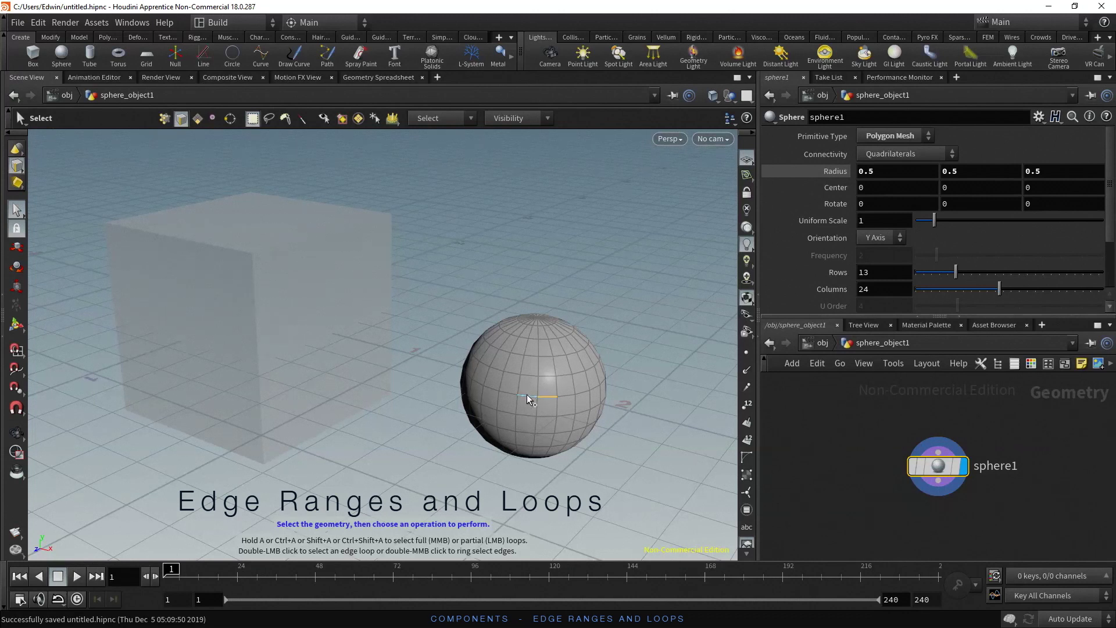
pyautogui.keyDown('shift'); pyautogui.click(492, 391); pyautogui.keyUp('shift')
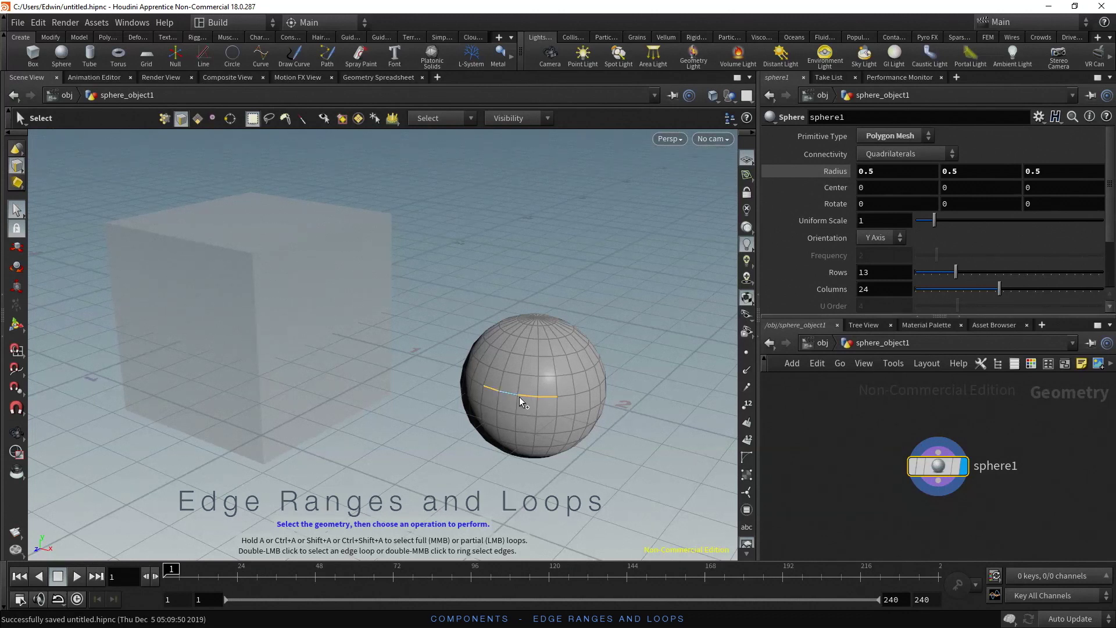
pyautogui.click(496, 371)
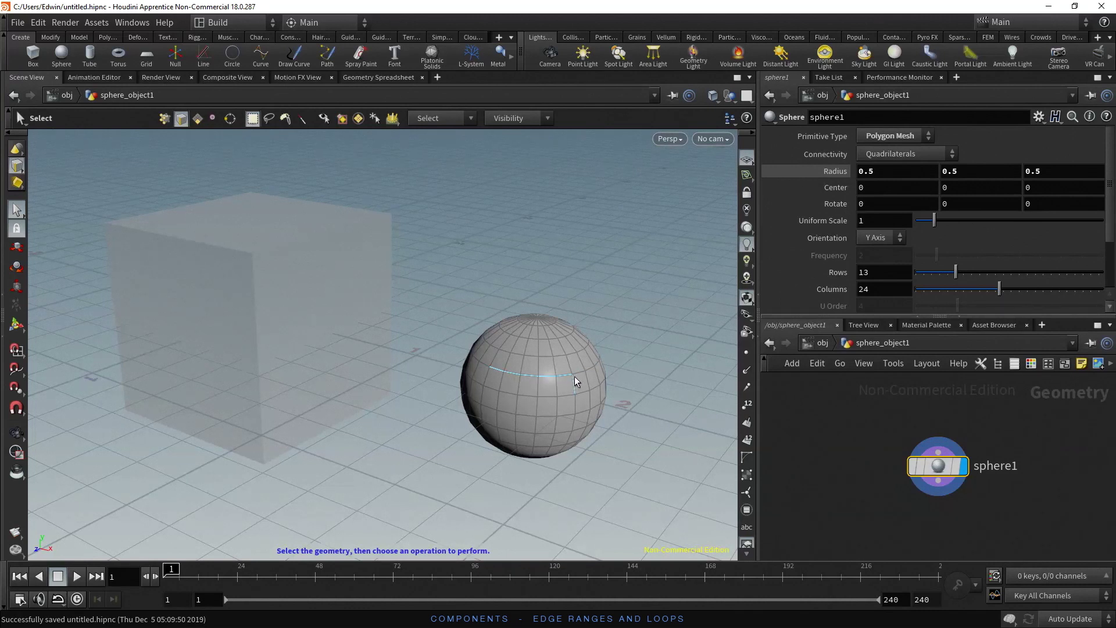
pyautogui.click(506, 392)
pyautogui.click(530, 375)
# Step: Select the lower ring's edge loop and Shift-add the loops above and below
pyautogui.click(548, 397)
pyautogui.keyDown('shift'); pyautogui.click(549, 375); pyautogui.keyUp('shift')
pyautogui.keyDown('shift'); pyautogui.click(545, 413); pyautogui.keyUp('shift')
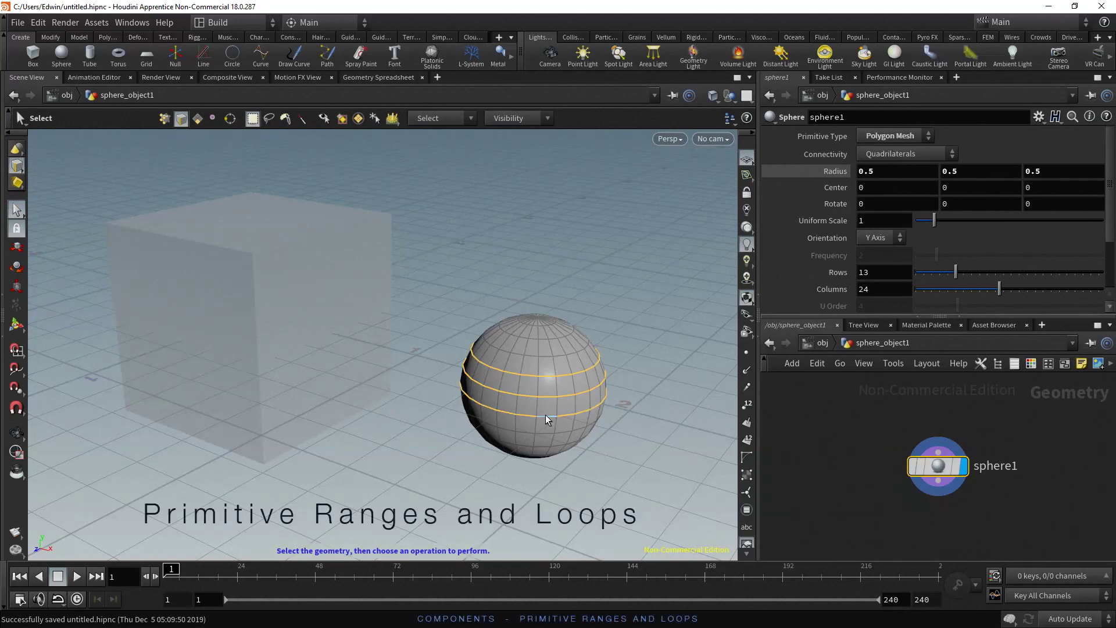
# Step: Switch to primitive selection, pick individual faces, then select a previewed face loop
pyautogui.click(201, 119)
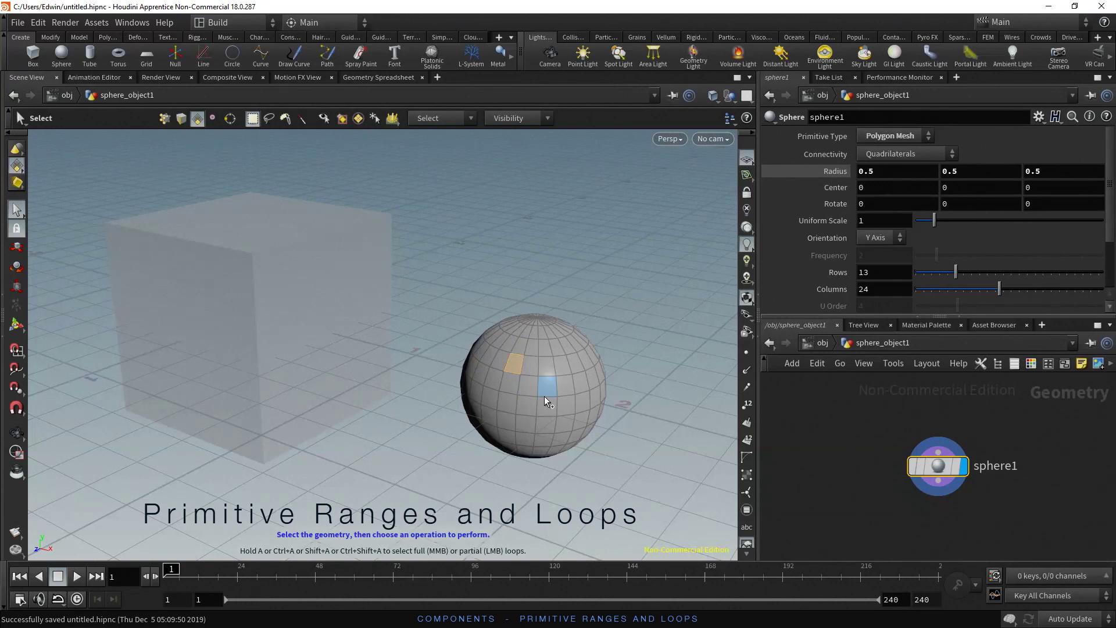
pyautogui.keyDown('shift'); pyautogui.click(573, 361); pyautogui.keyUp('shift')
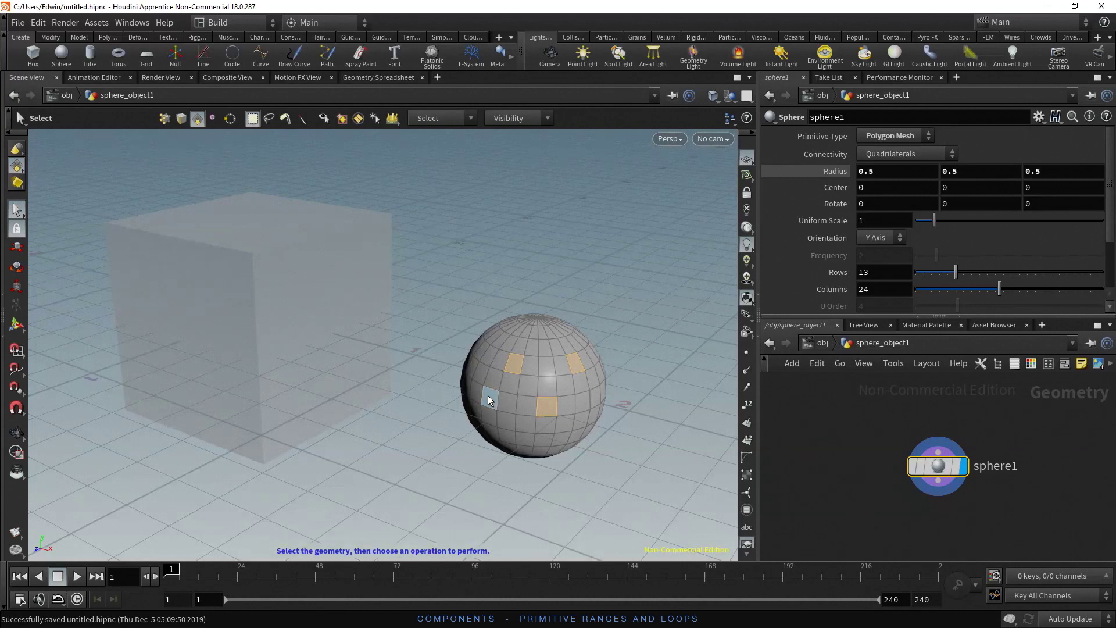
pyautogui.keyDown('shift'); pyautogui.click(488, 399); pyautogui.keyUp('shift')
pyautogui.click(482, 372)
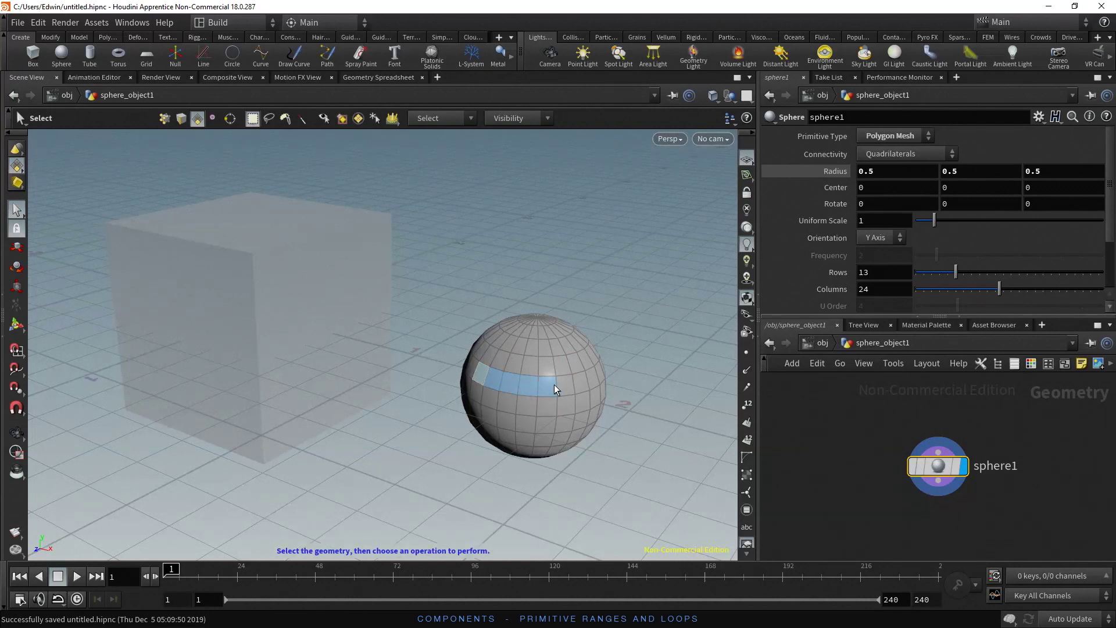
pyautogui.click(577, 385)
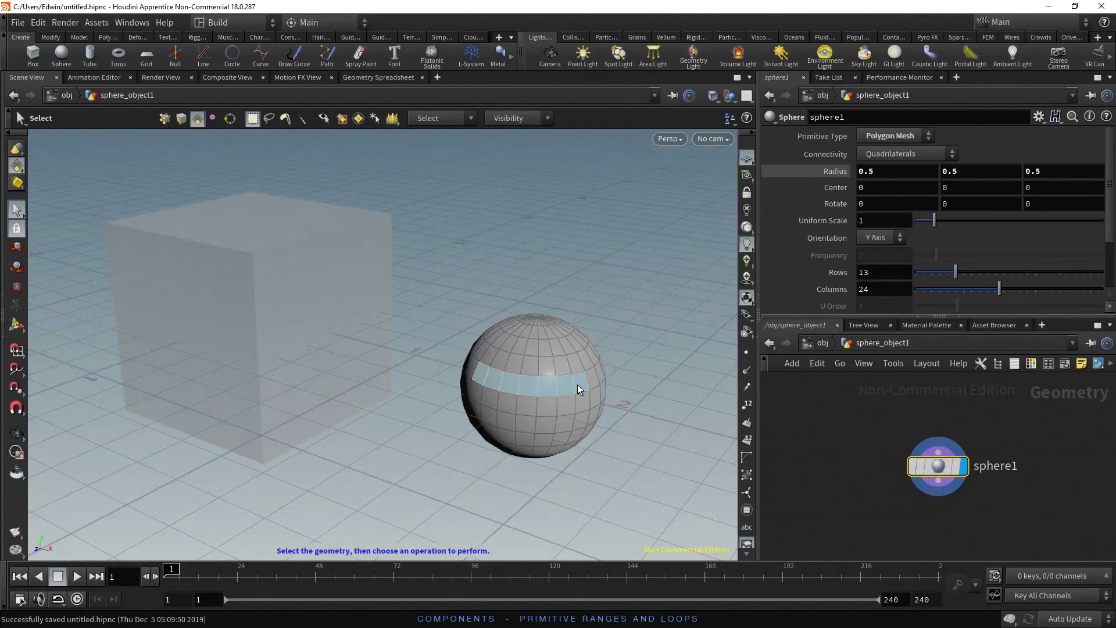
# Step: Select a range of faces along a row, then a full face ring on the upper row
pyautogui.click(503, 402)
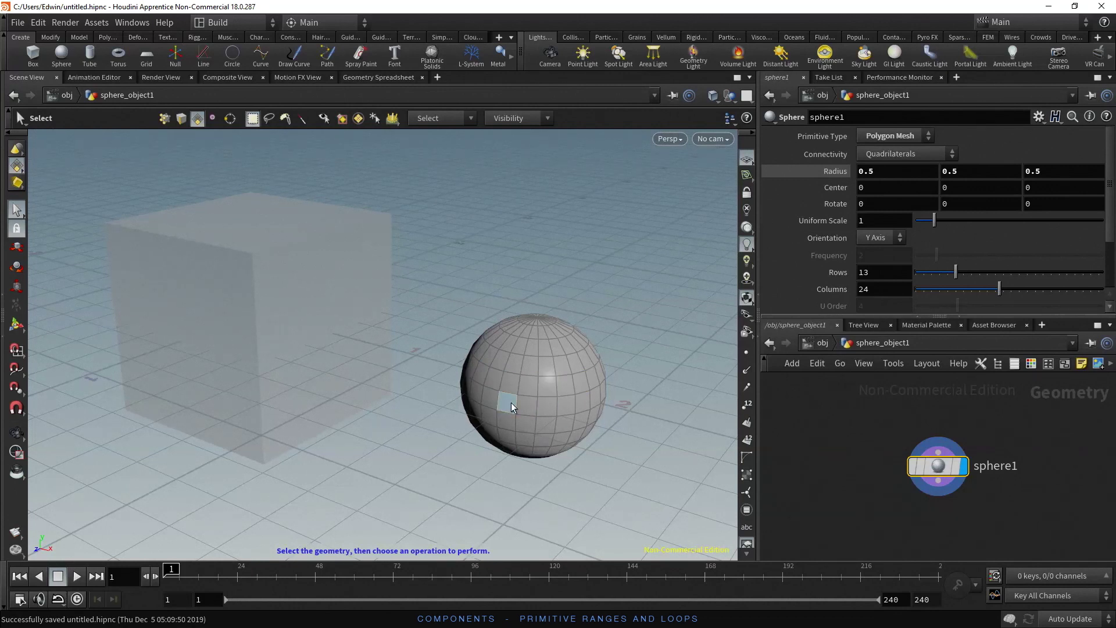
pyautogui.click(583, 403)
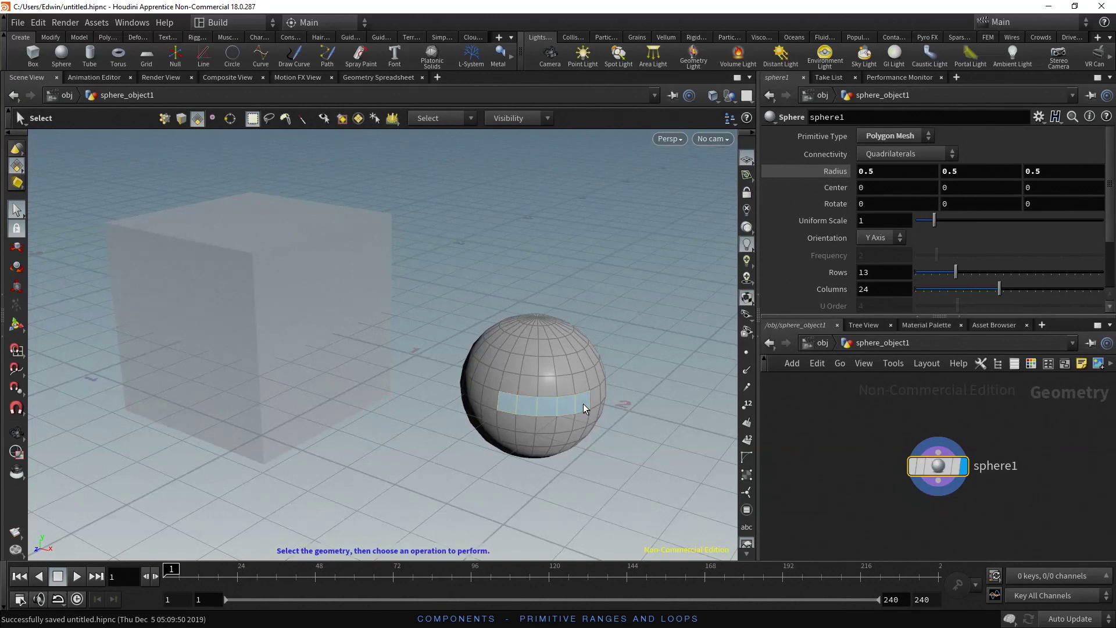
pyautogui.click(511, 365)
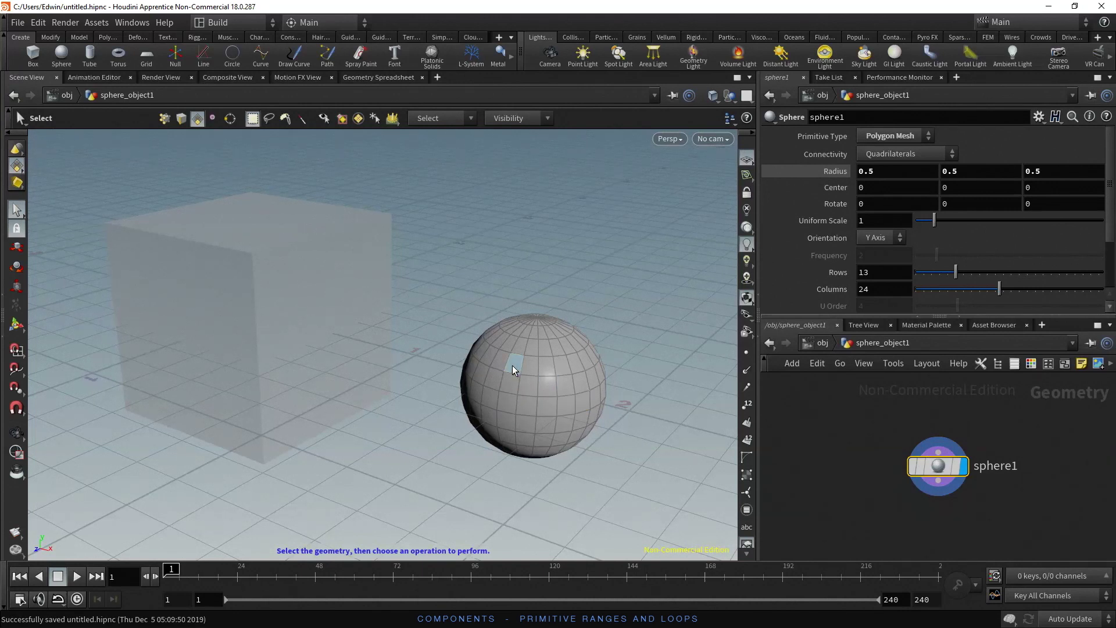
pyautogui.click(548, 366)
pyautogui.click(548, 365)
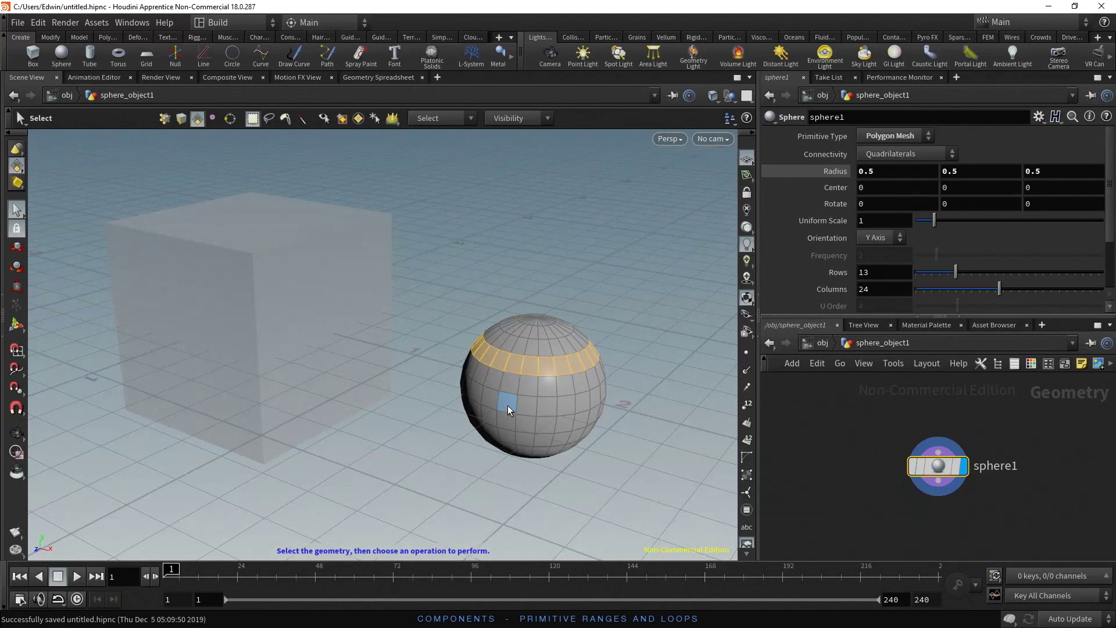
# Step: Select the full ring of faces around the sphere's middle row
pyautogui.click(507, 406)
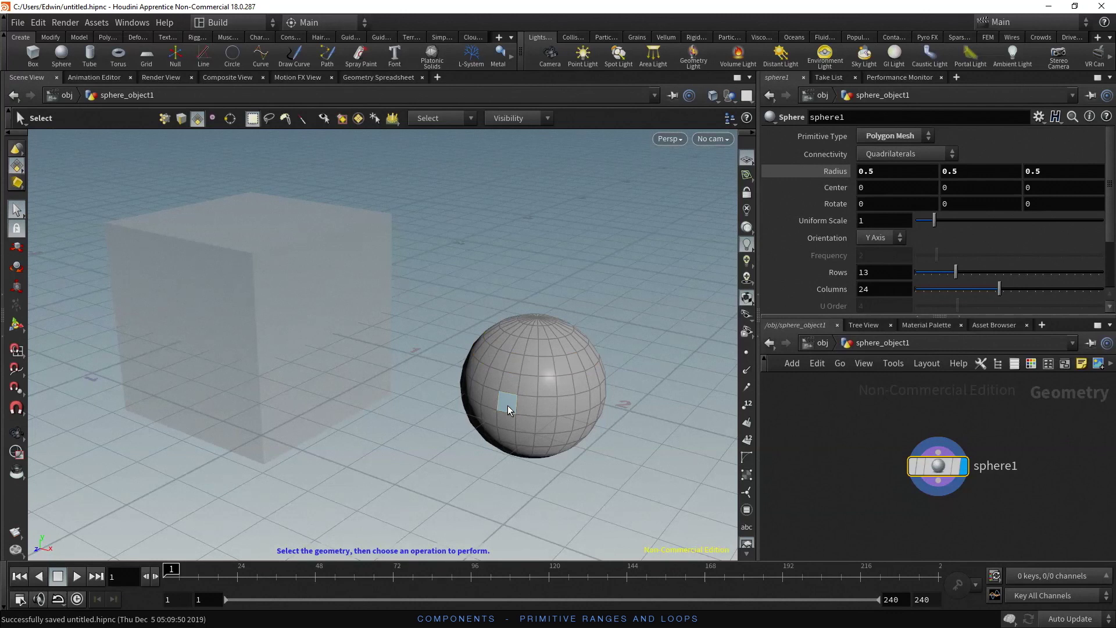
pyautogui.click(552, 409)
pyautogui.click(552, 405)
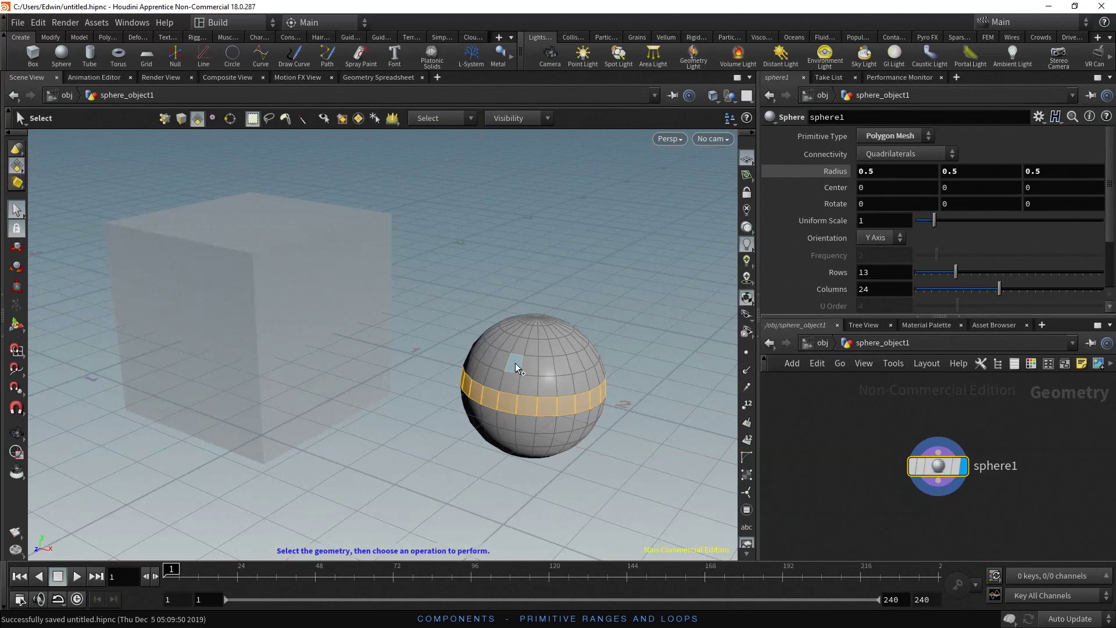
pyautogui.click(549, 365)
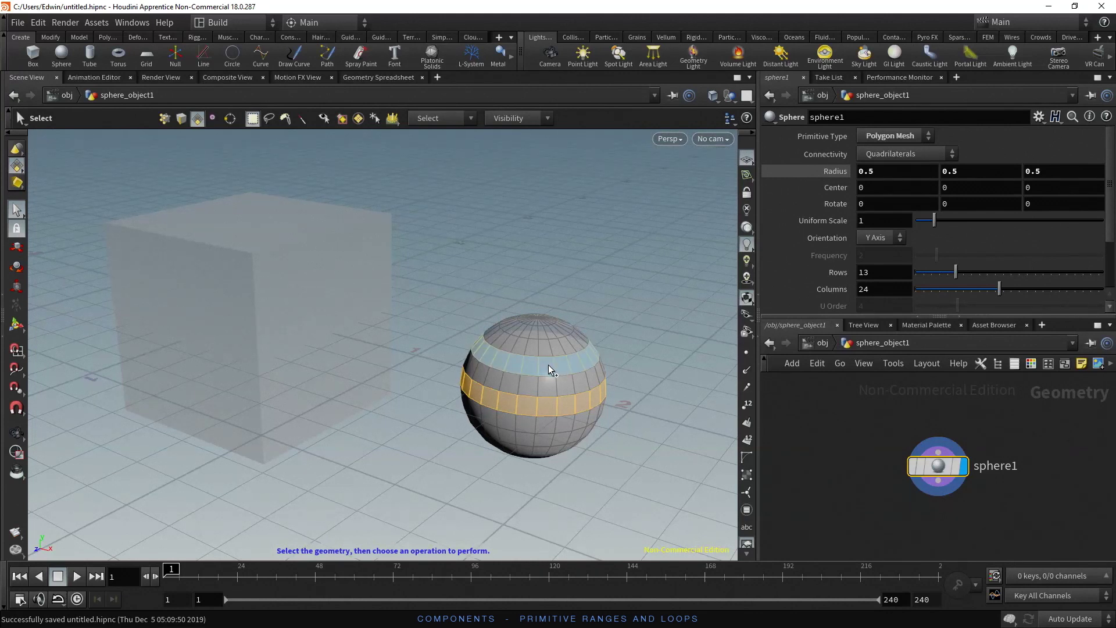